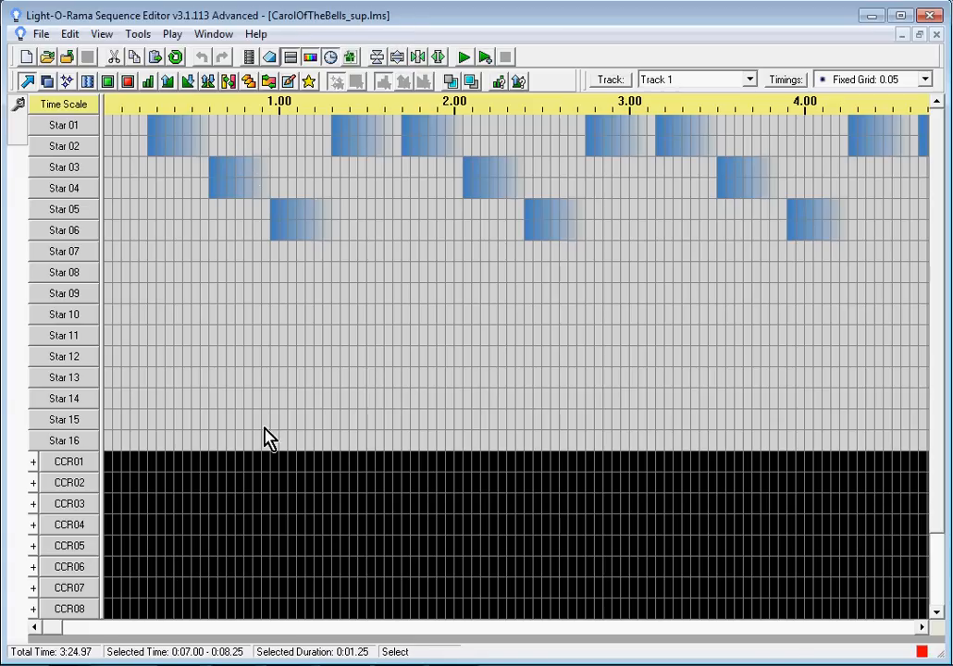
Step: Open the existing sequence CarolOfTheBells.lms
mouse_move(938, 288)
mouse_down()
mouse_move(936, 427)
mouse_move(937, 292)
mouse_up()
click(40, 35)
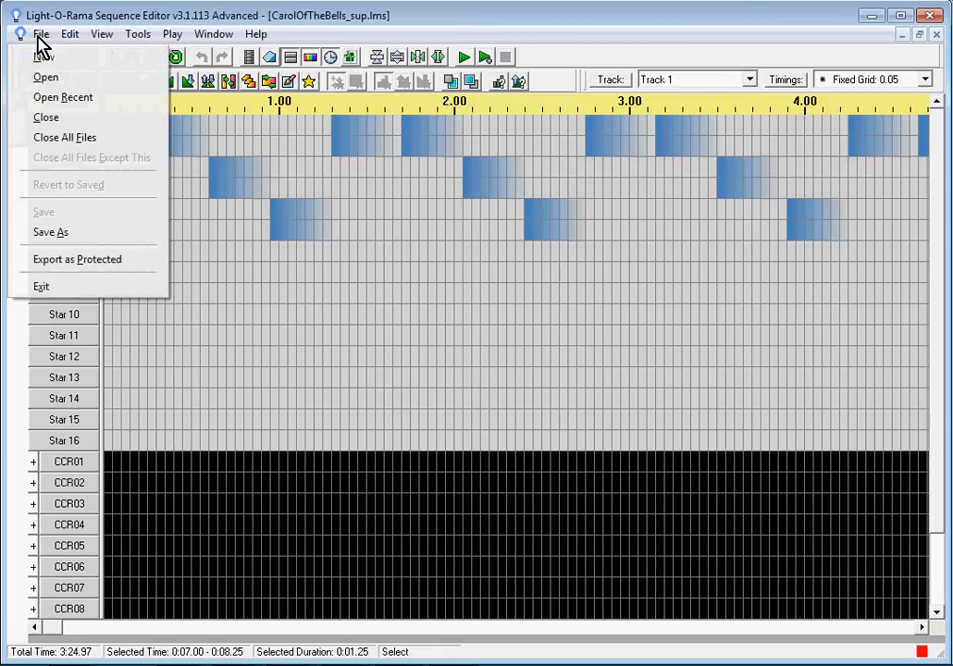
click(175, 307)
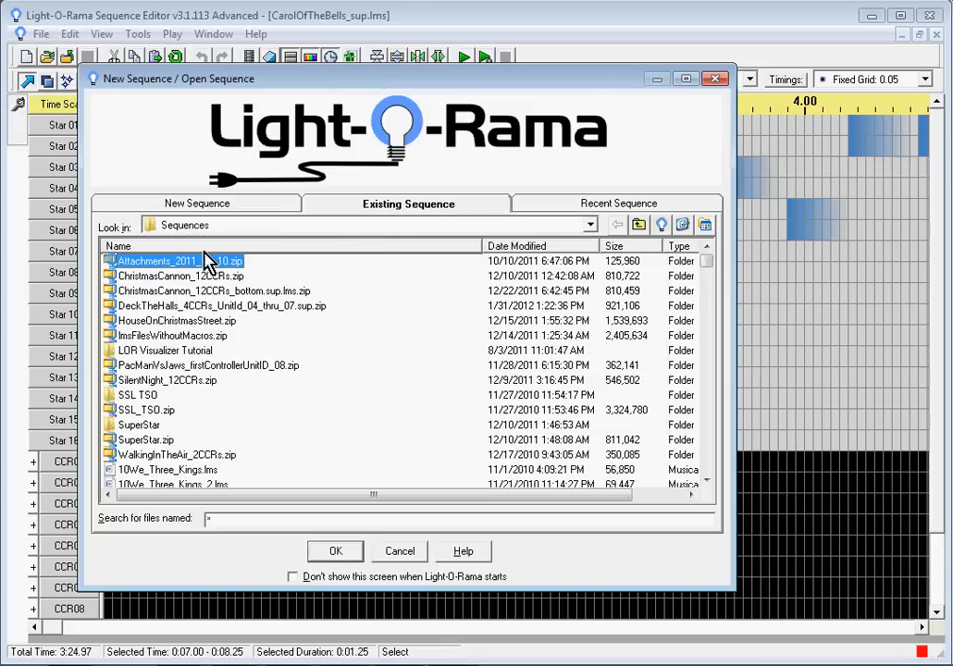
drag(704, 264, 711, 296)
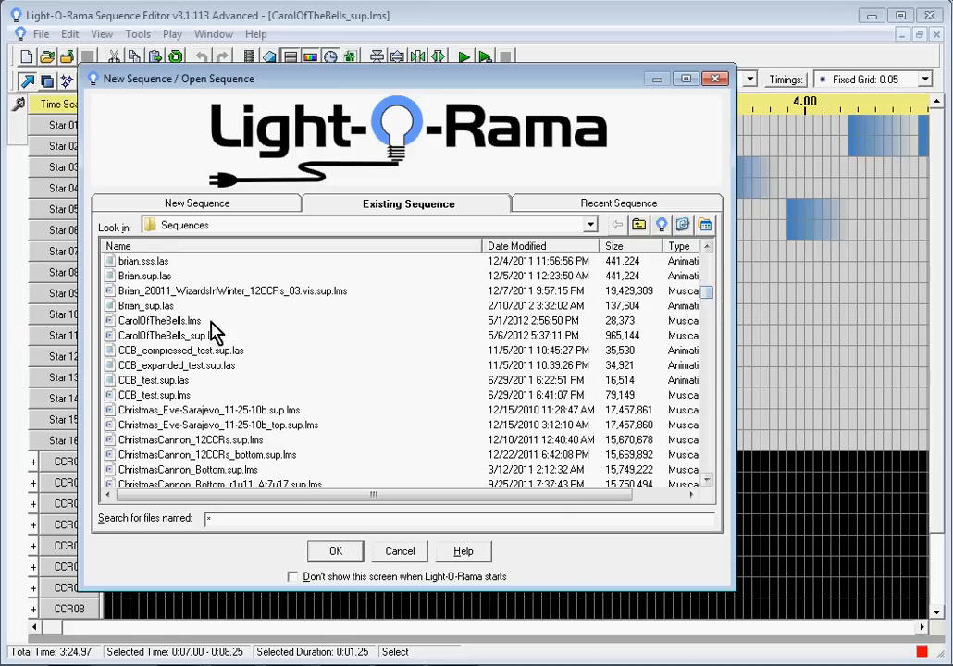
click(154, 324)
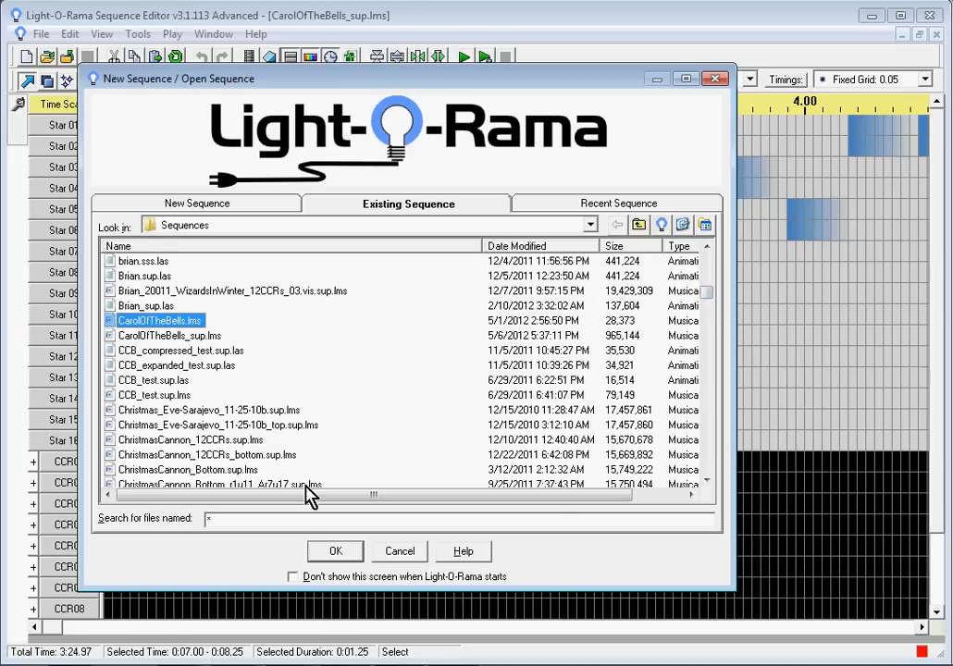
click(339, 551)
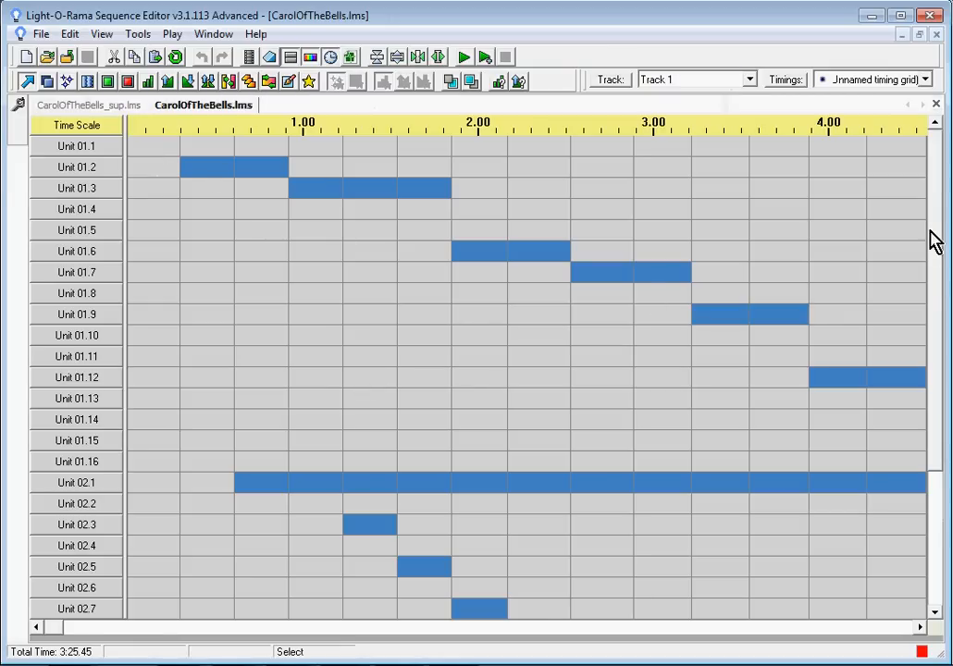
Step: Insert a new channel above Unit 01.1
mouse_move(938, 249)
mouse_down()
mouse_move(938, 436)
mouse_move(936, 229)
mouse_move(940, 441)
mouse_move(944, 272)
mouse_move(937, 233)
mouse_move(934, 290)
mouse_move(934, 229)
mouse_up()
mouse_move(242, 288)
mouse_move(87, 148)
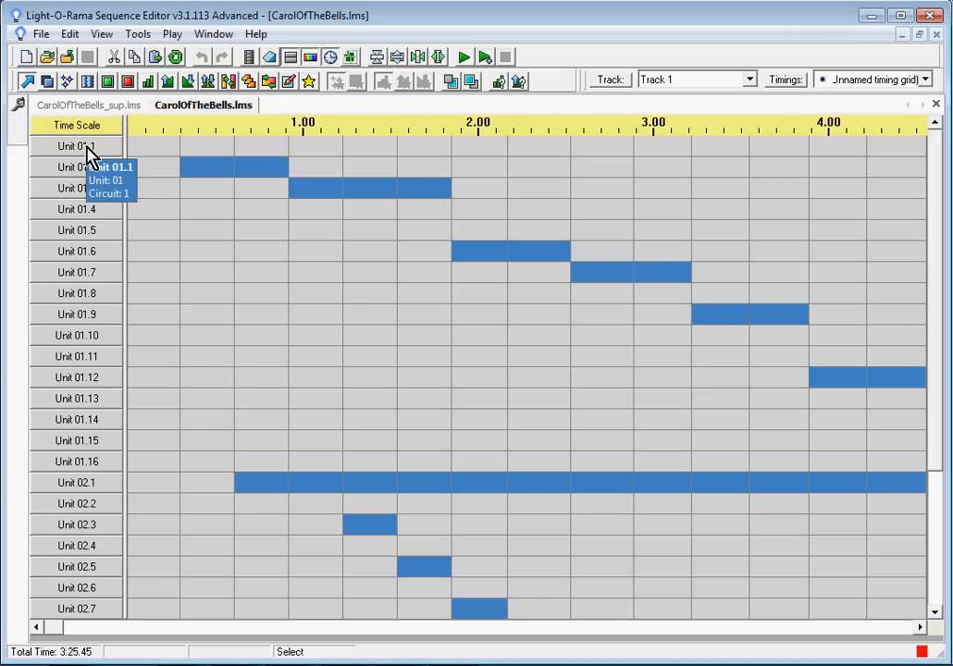
right_click(87, 153)
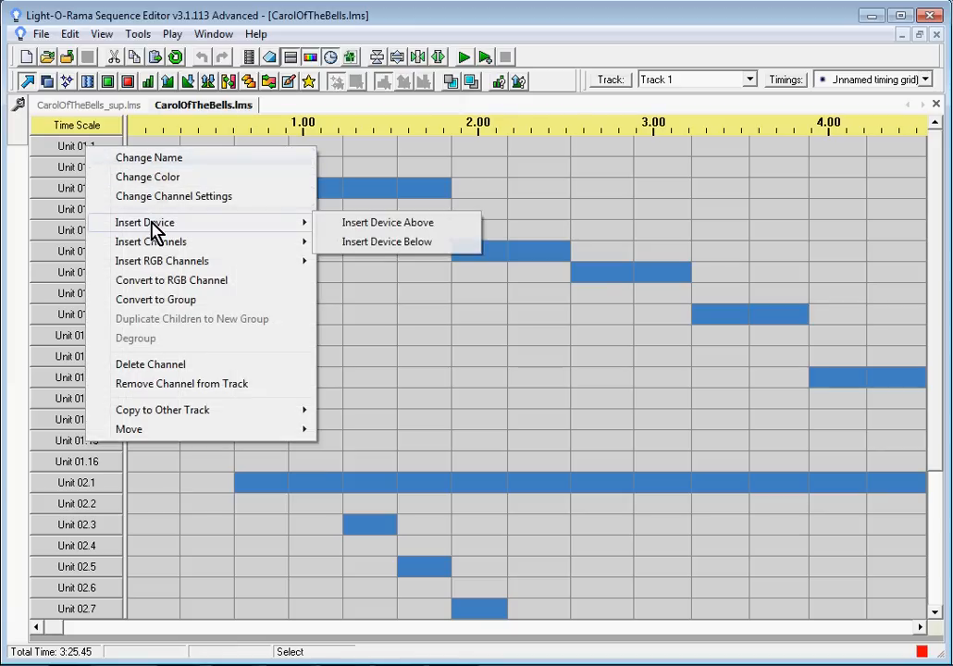
mouse_move(155, 246)
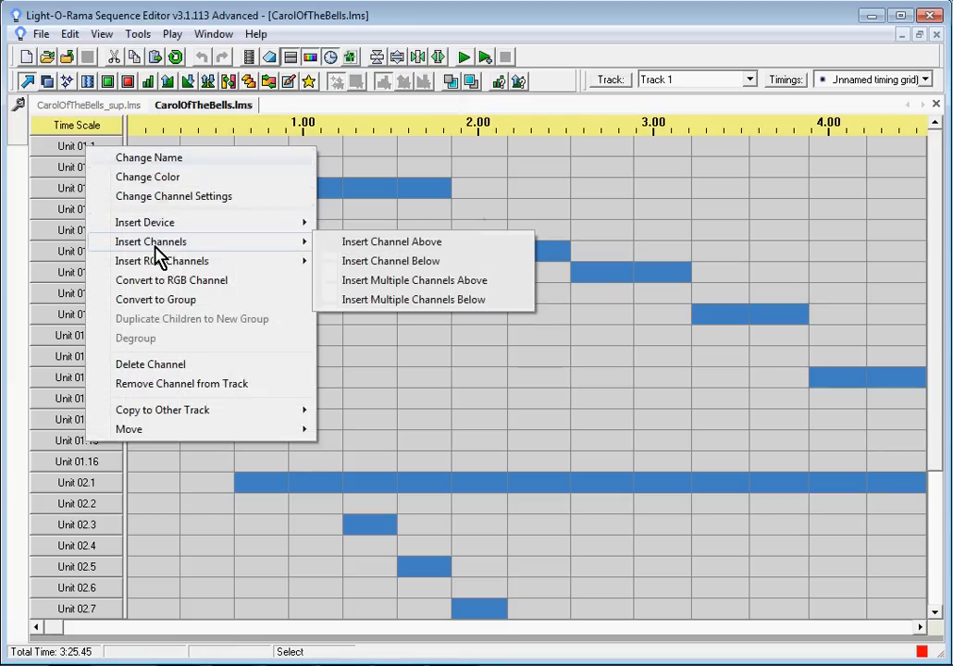
click(408, 246)
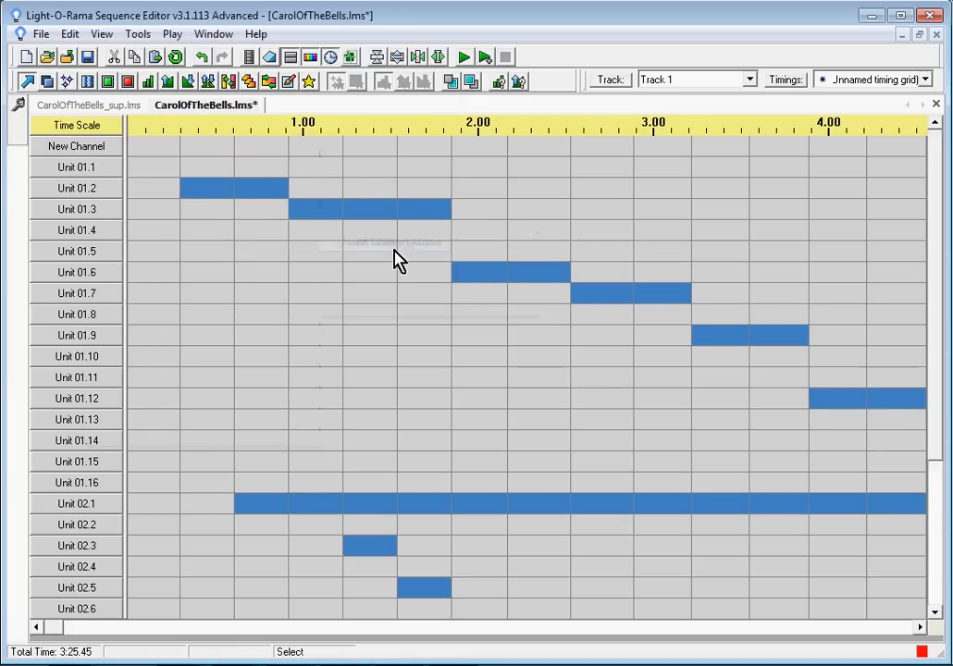
Step: Name the new channel CCR Subsequence and set its device type to Sequence
double_click(79, 150)
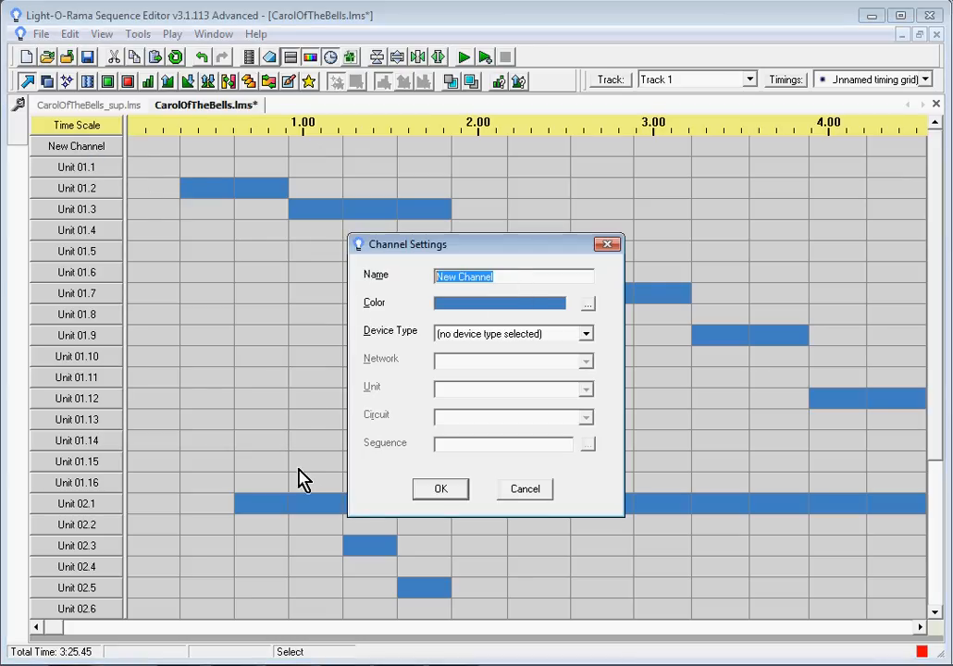
text(CCR Subsequence)
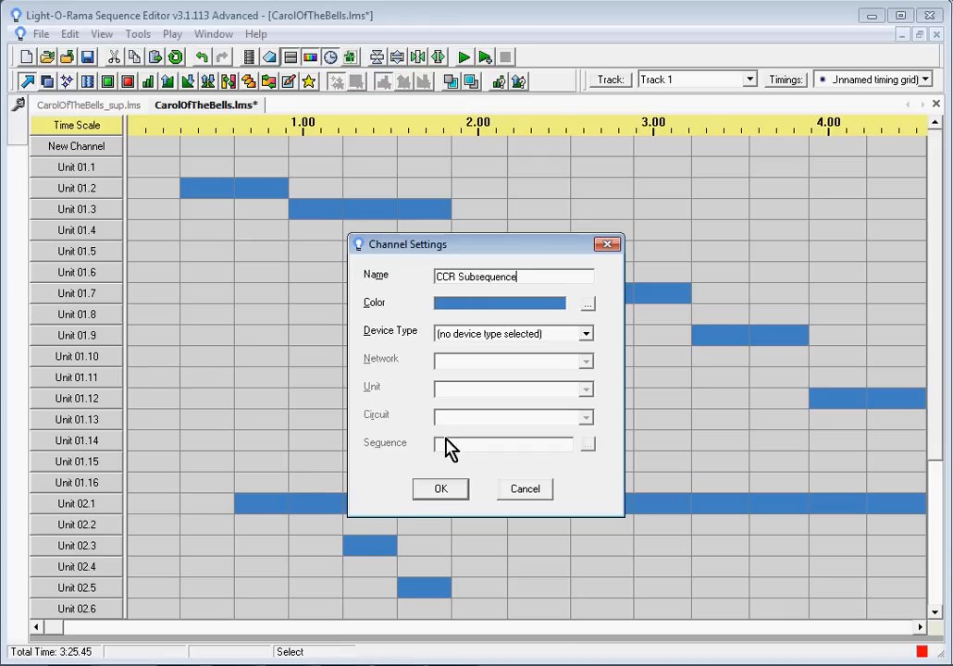
click(586, 334)
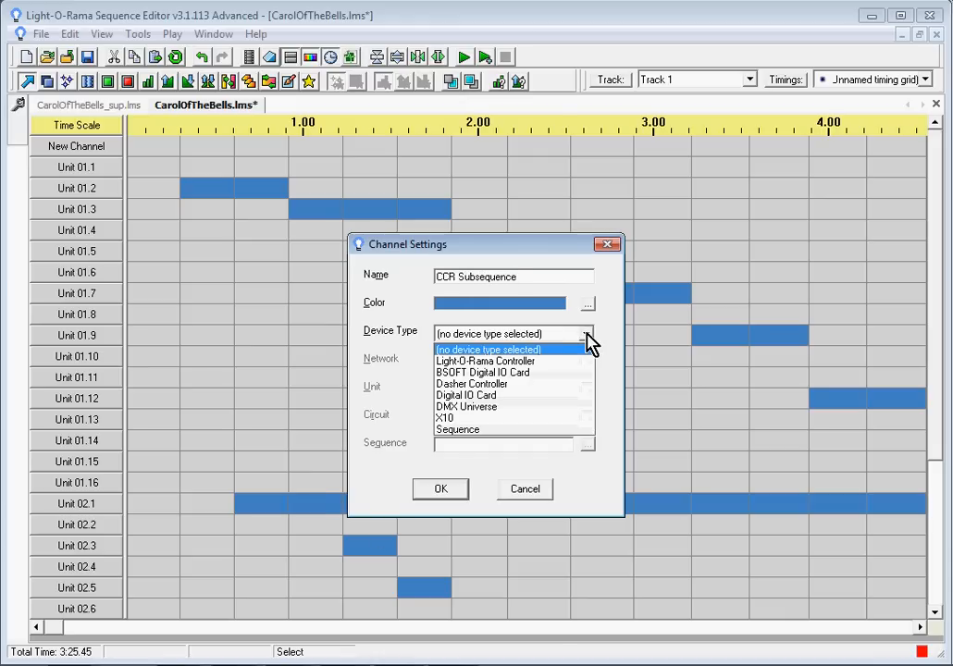
click(455, 431)
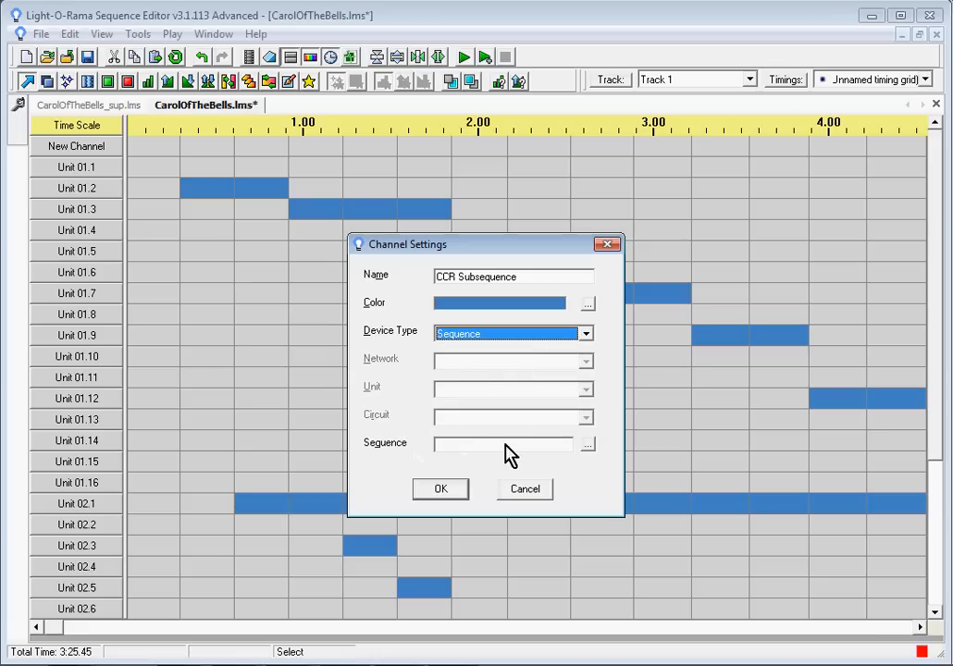
Step: Link the channel to the sequence file CarolOfTheBells_sup.lms and confirm the channel settings
click(589, 445)
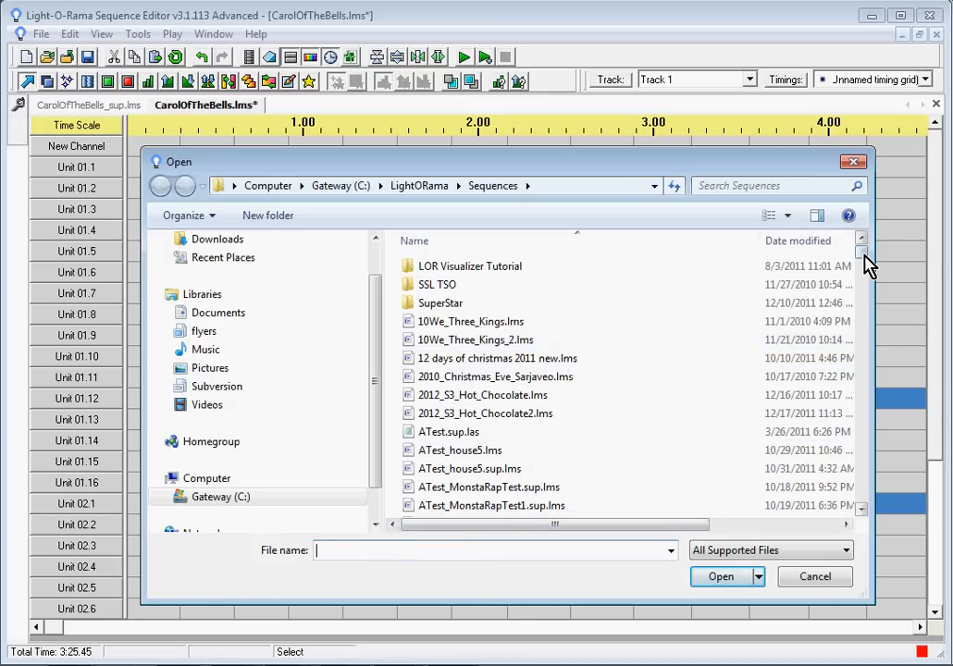
drag(868, 264, 869, 292)
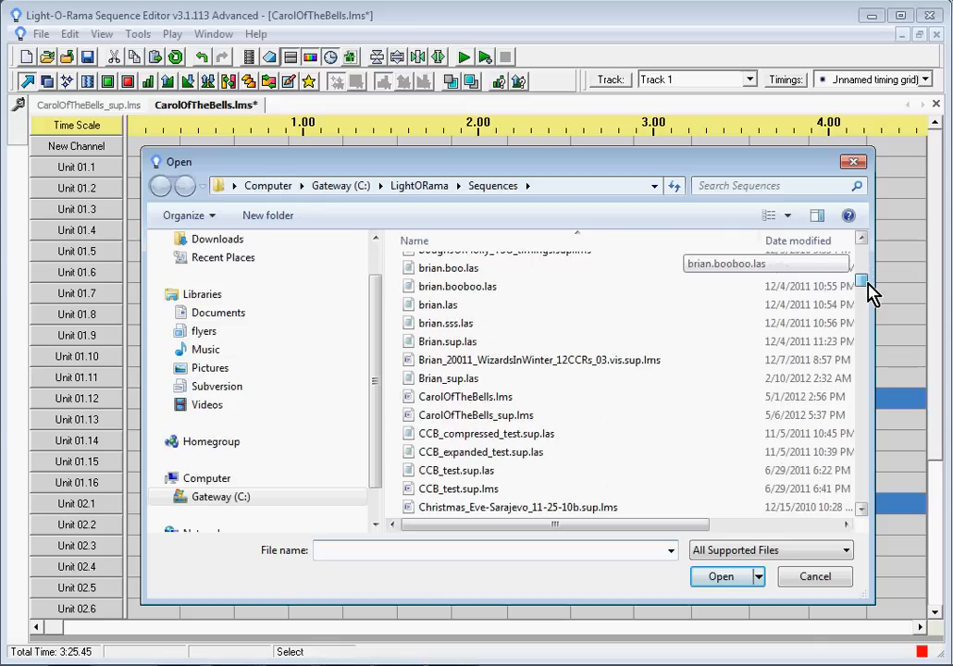
click(511, 418)
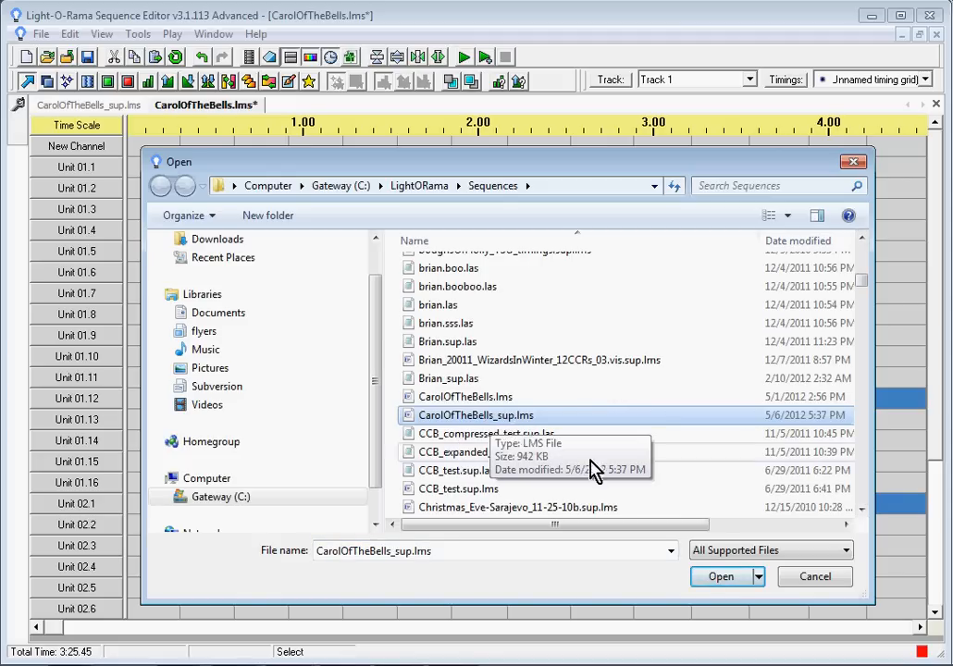
click(721, 578)
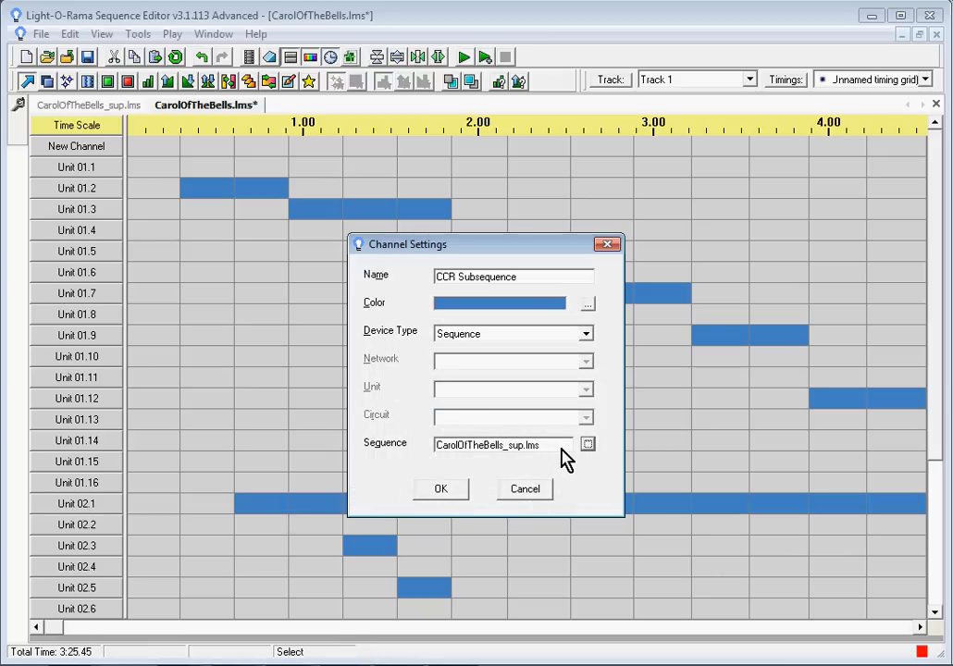
click(442, 491)
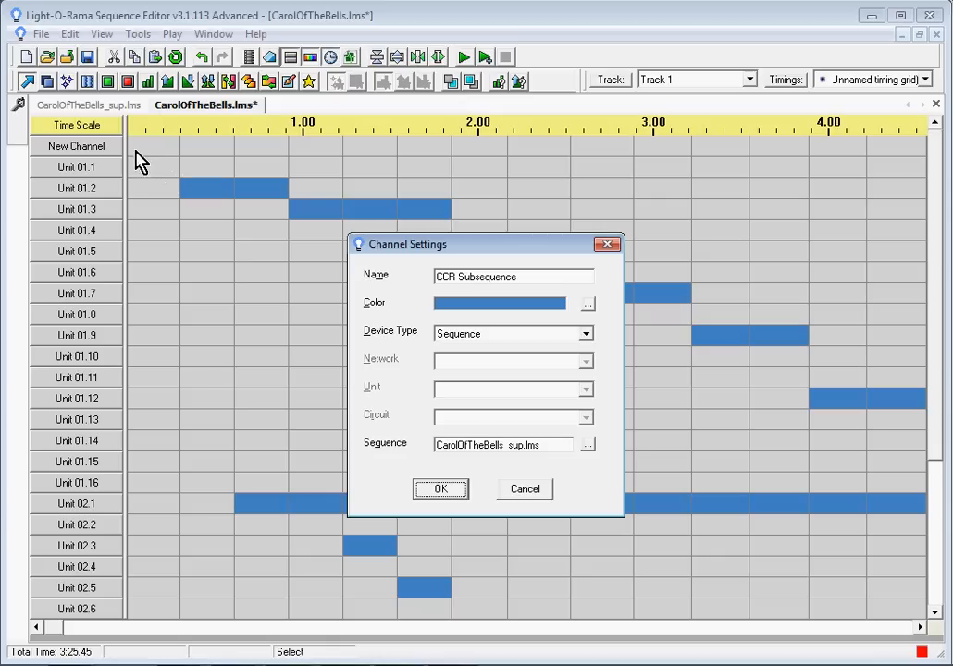
key(Return)
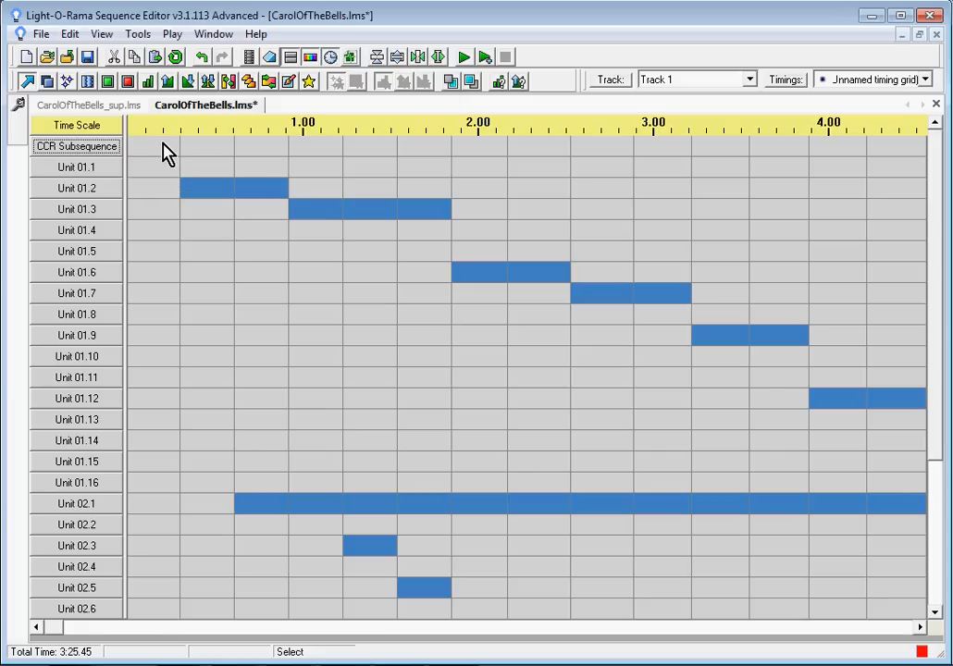
Step: Select the whole CCR Subsequence row and turn it on
mouse_move(163, 153)
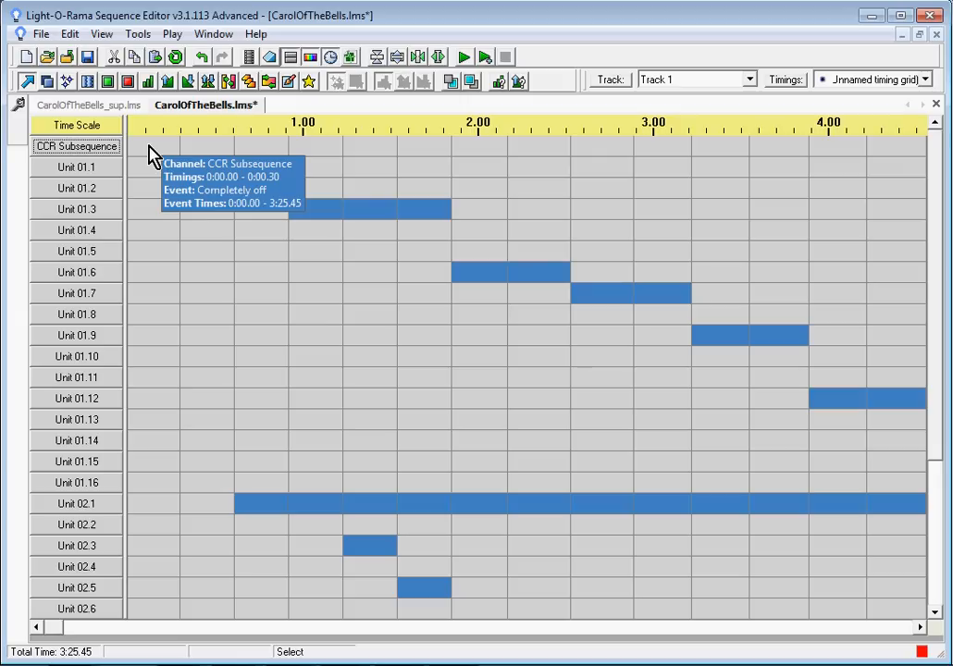
click(150, 155)
right_click(152, 157)
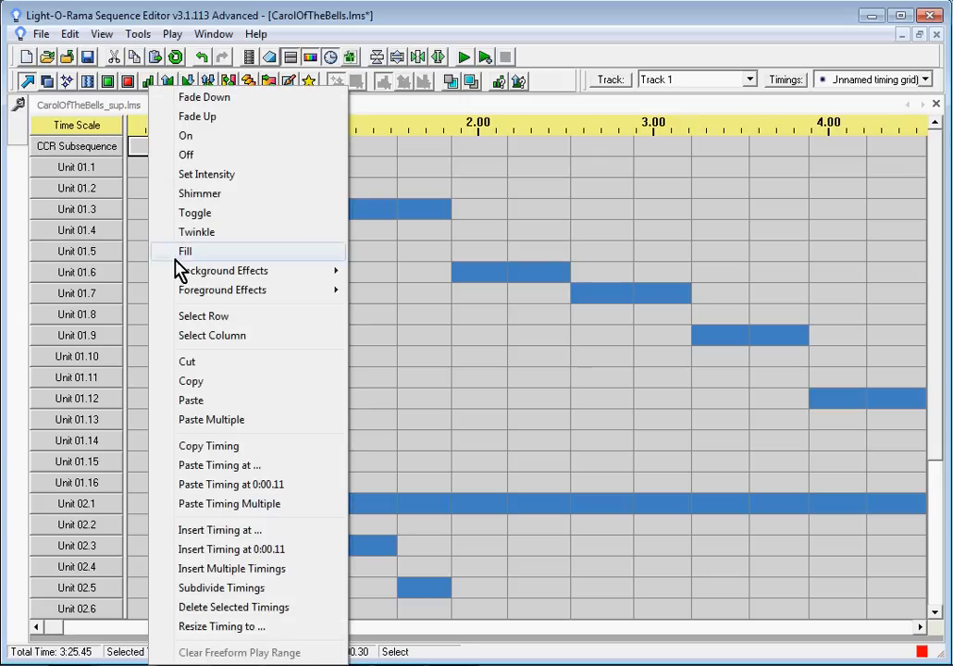
click(203, 317)
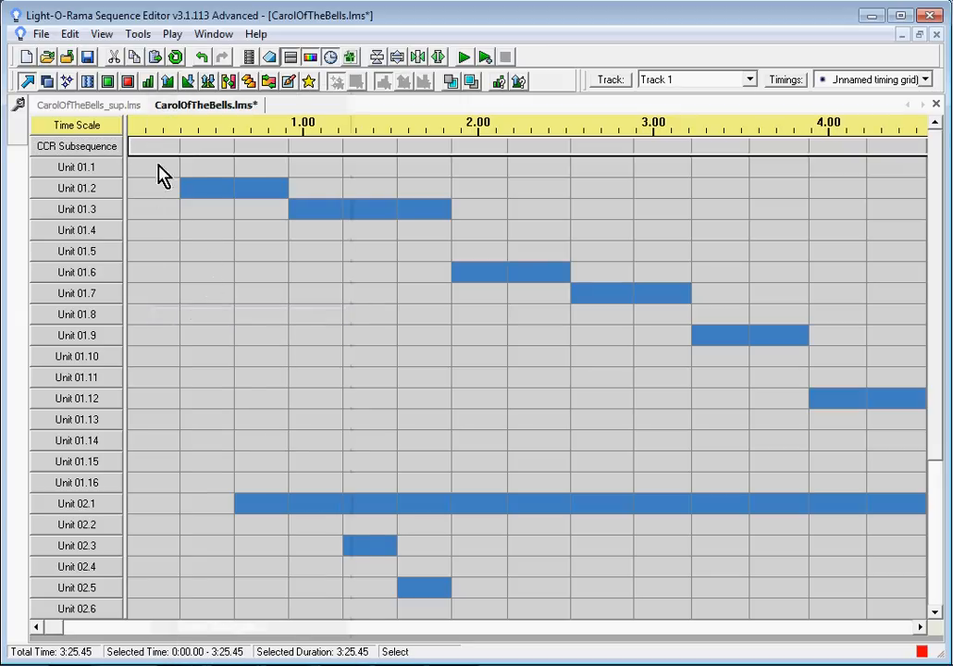
right_click(173, 151)
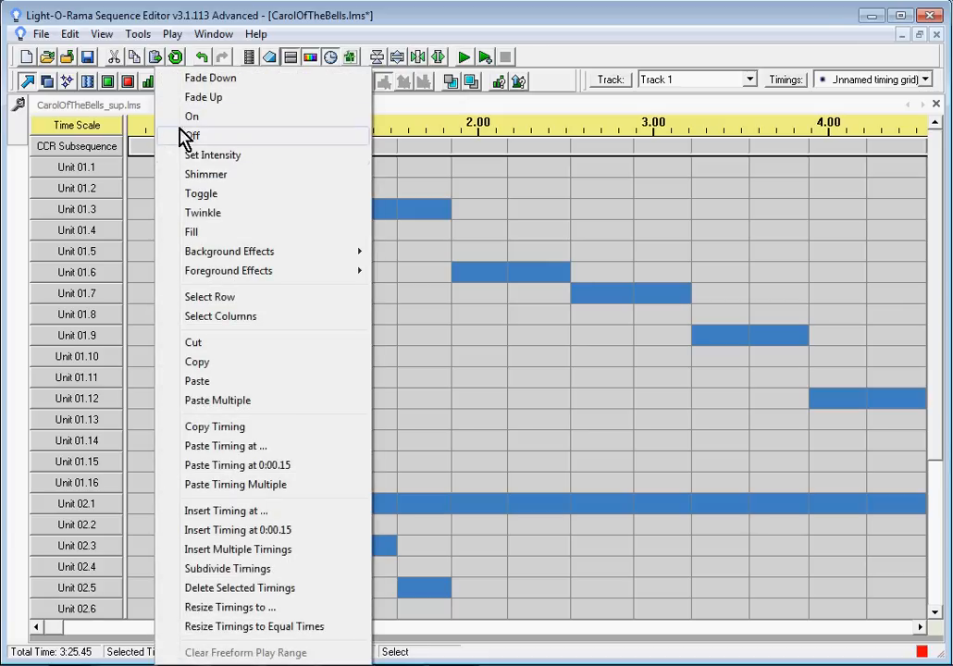
click(184, 118)
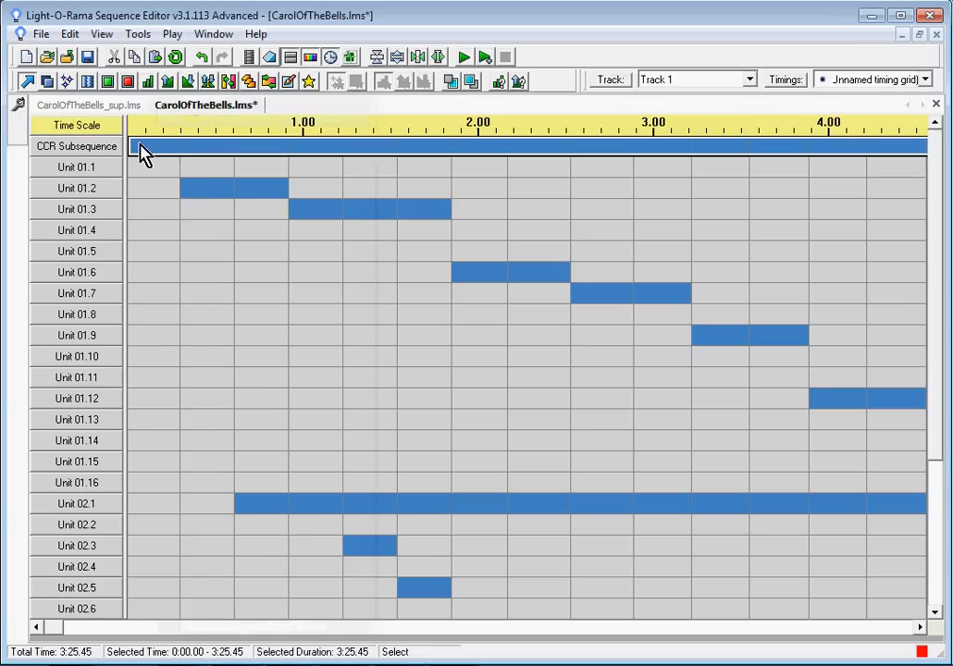
Step: Turn off the first 0.30-second cell of the CCR Subsequence channel
mouse_move(53, 628)
mouse_down()
mouse_move(104, 637)
mouse_move(911, 628)
mouse_move(53, 629)
mouse_up()
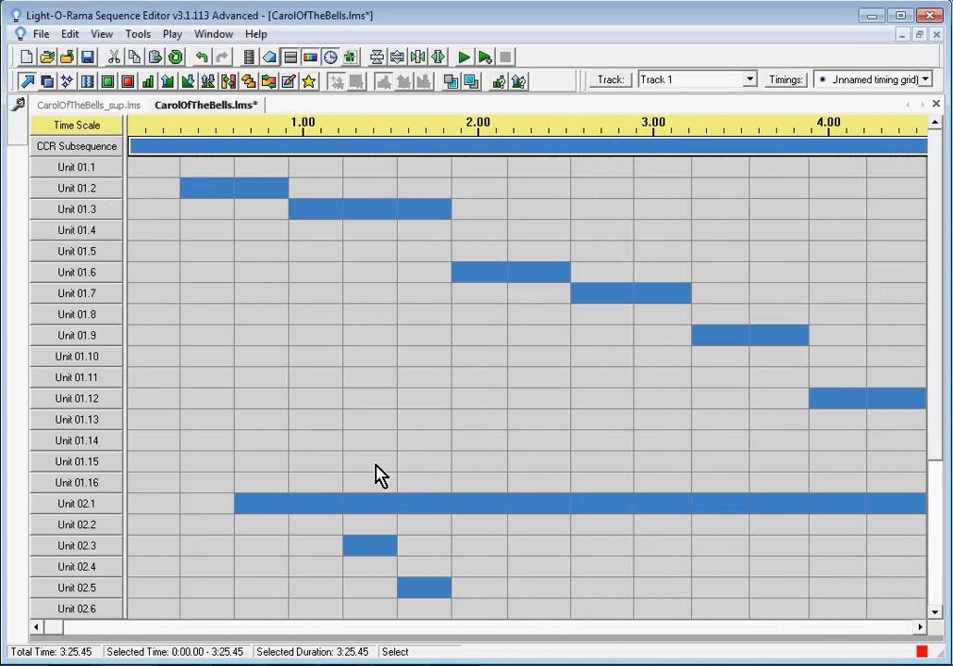
mouse_move(363, 368)
mouse_move(172, 157)
click(129, 82)
click(146, 146)
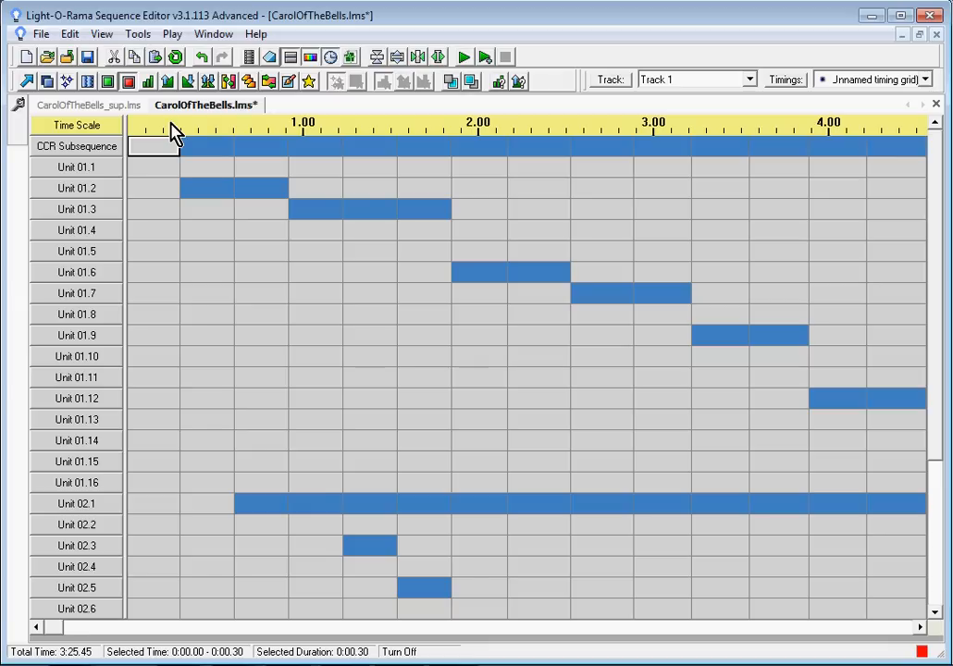
Step: Delete the CCR Subsequence channel
right_click(85, 155)
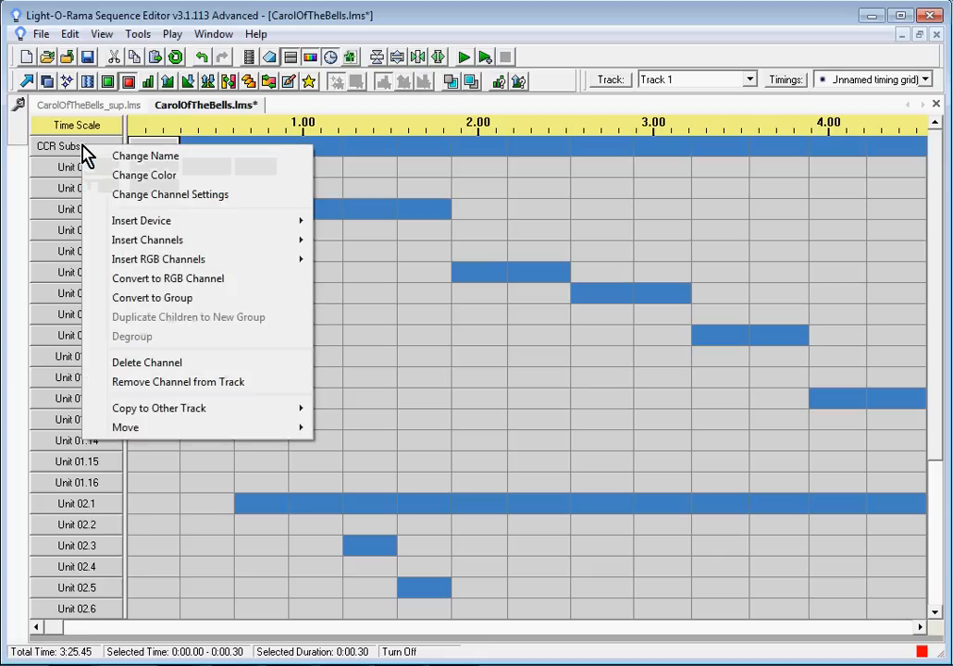
click(126, 365)
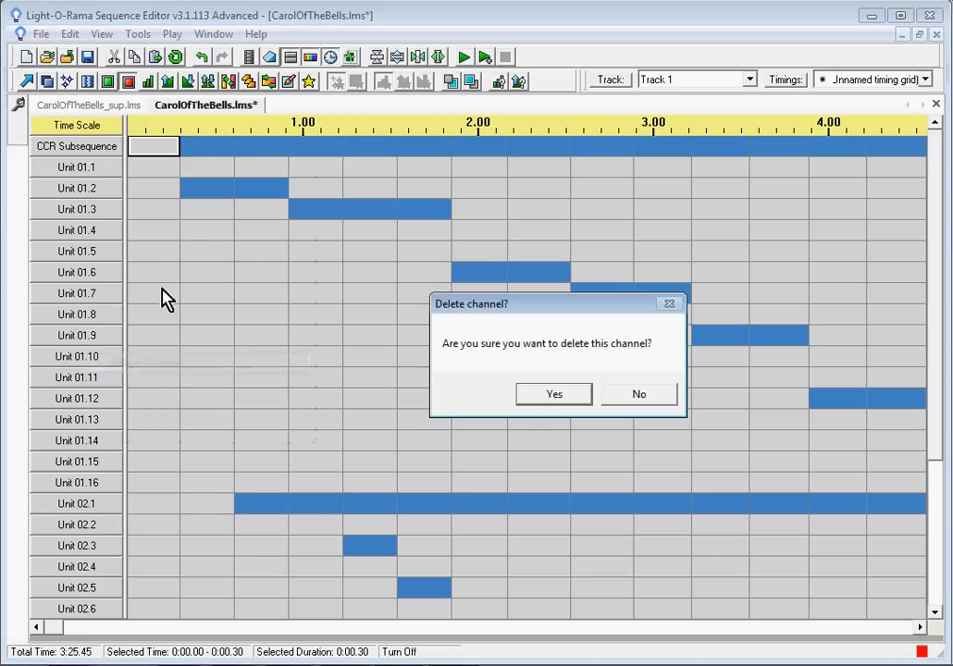
click(562, 396)
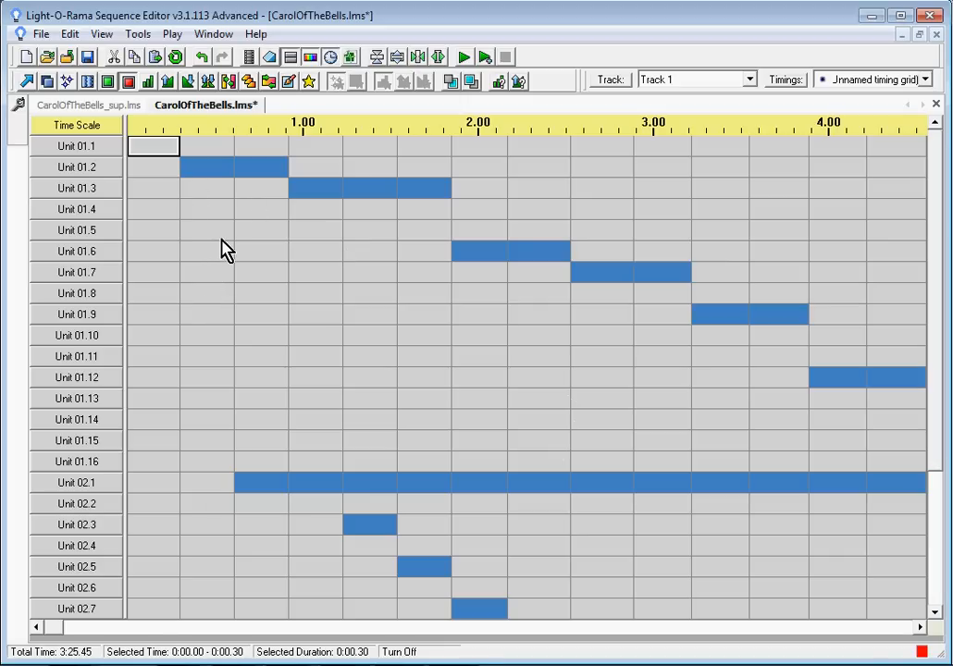
Step: Switch to the CarolOfTheBells_sup.lms sequence and back to CarolOfTheBells.lms
click(99, 109)
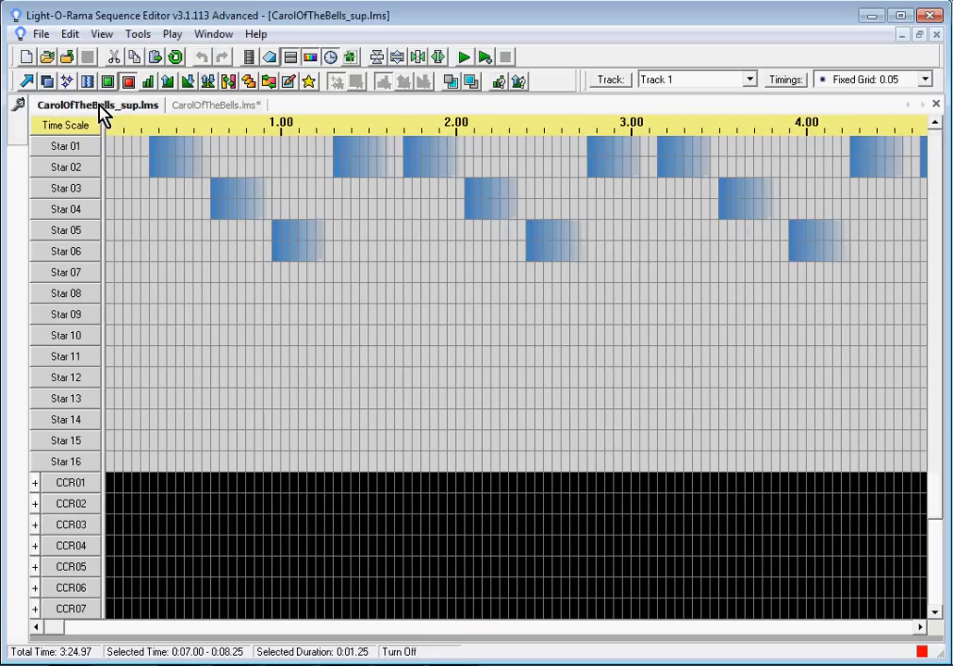
click(213, 35)
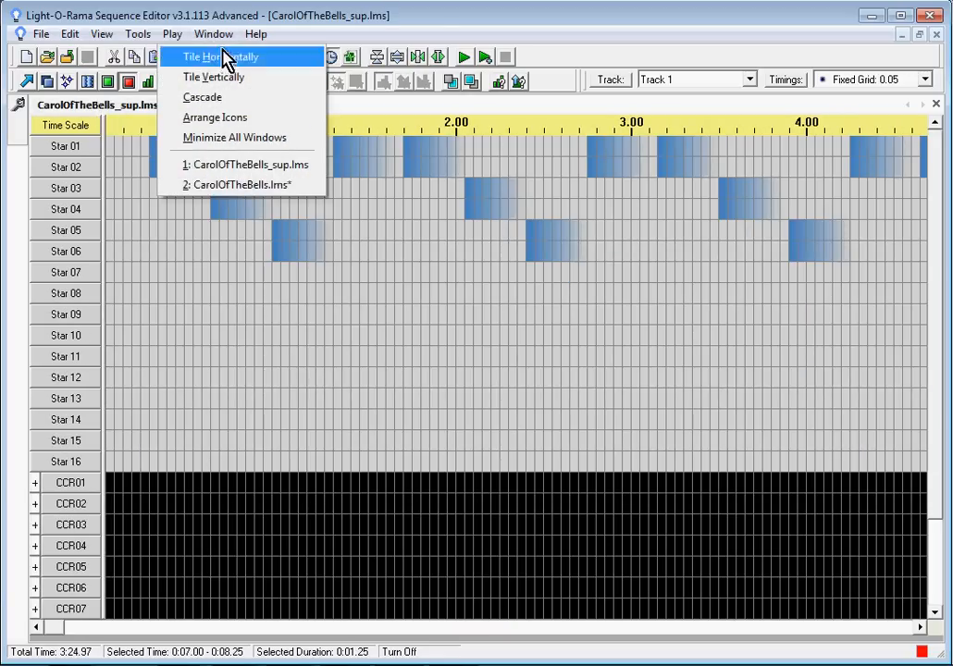
click(227, 185)
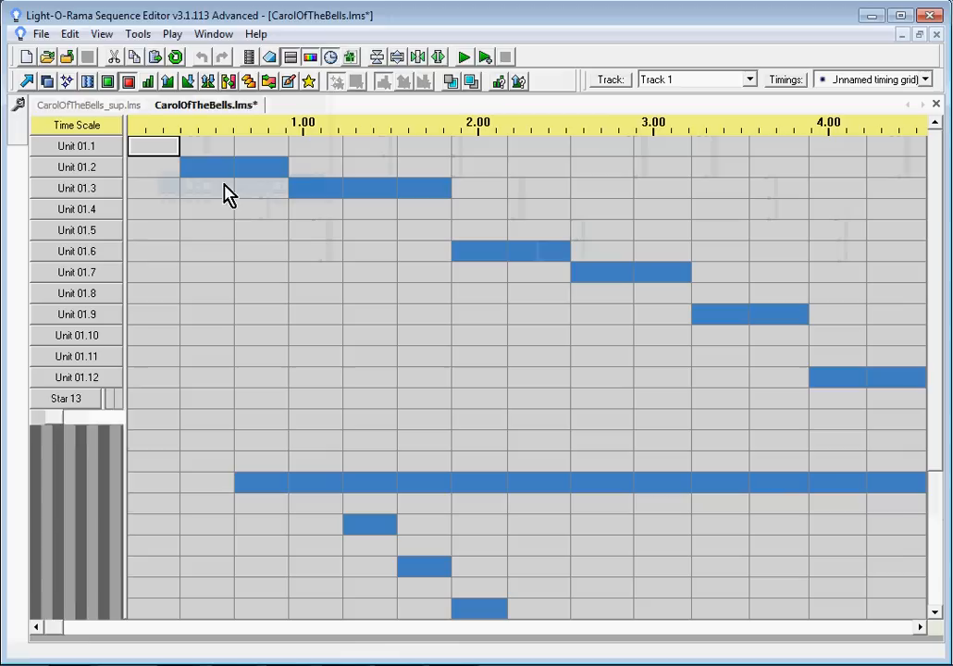
Step: Bring CarolOfTheBells_sup.lms to the front and activate the Select tool
click(214, 37)
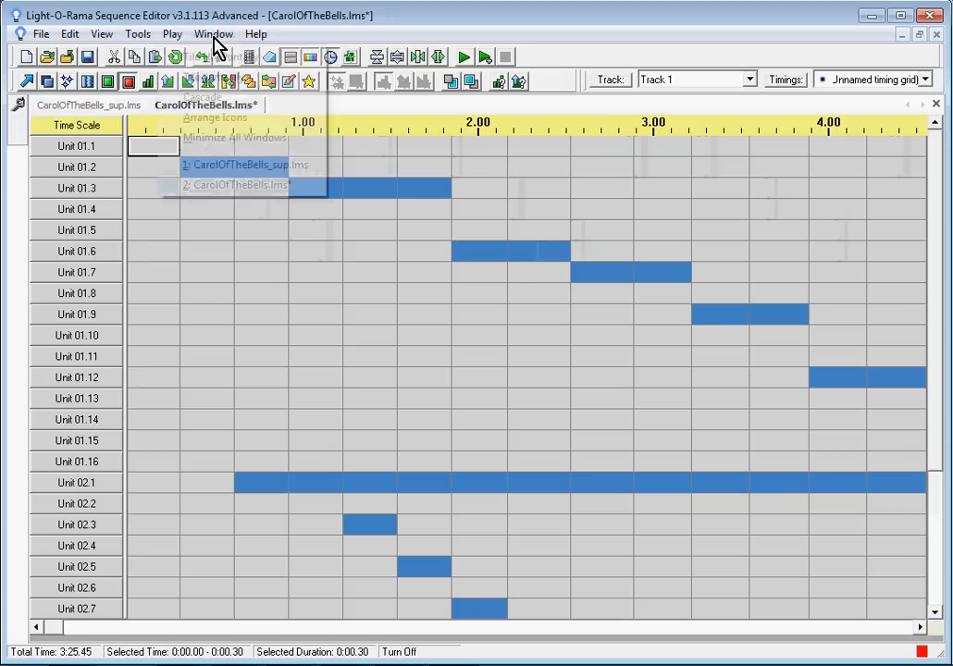
click(232, 166)
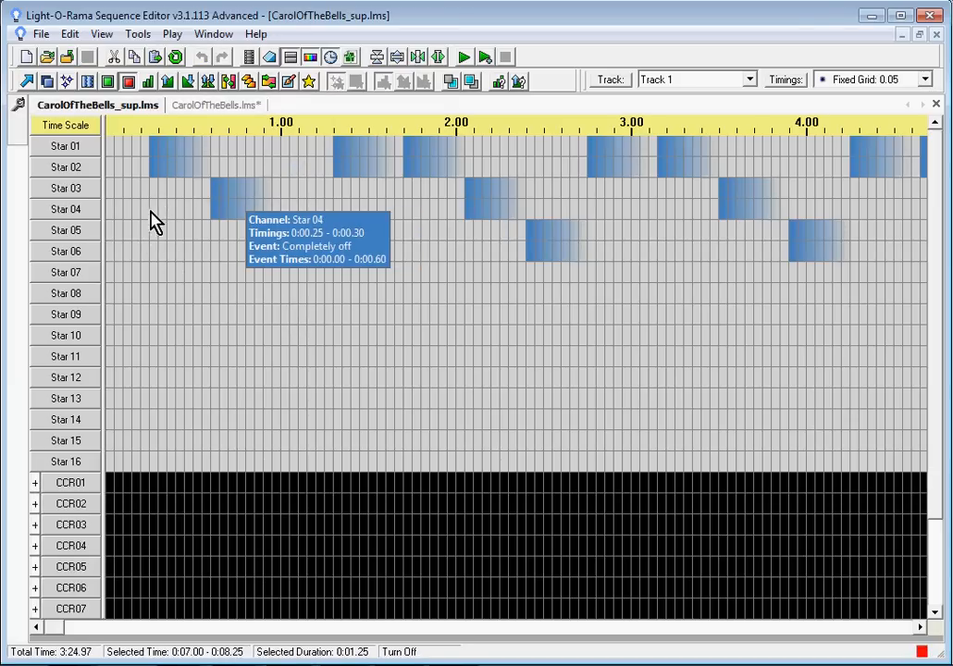
click(27, 82)
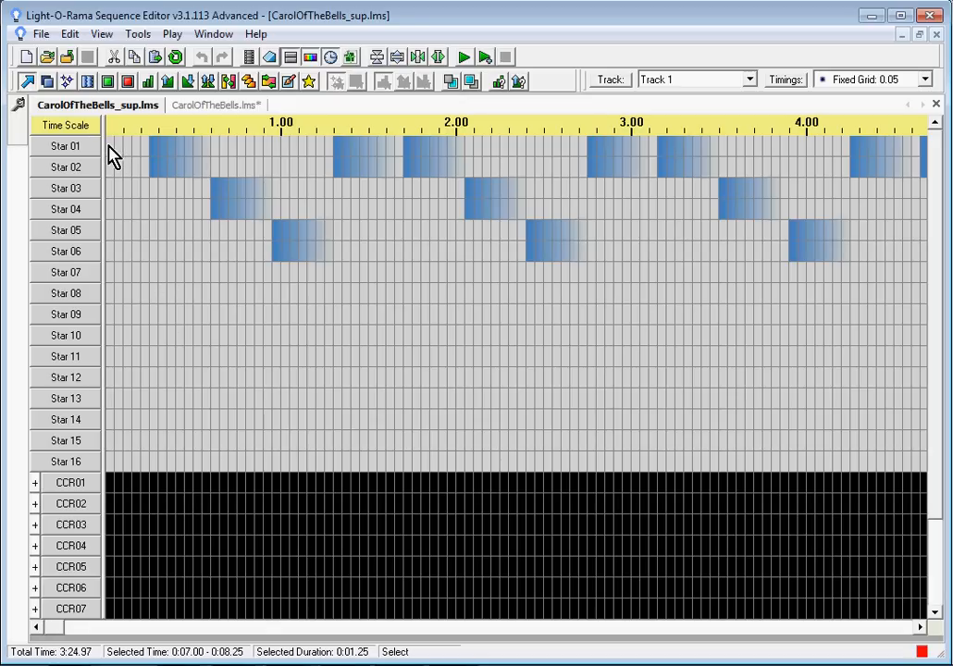
Step: Select Star 01 through Star 06 across the whole CarolOfTheBells_sup.lms sequence, copy them, and switch to CarolOfTheBells.lms
drag(110, 151, 928, 266)
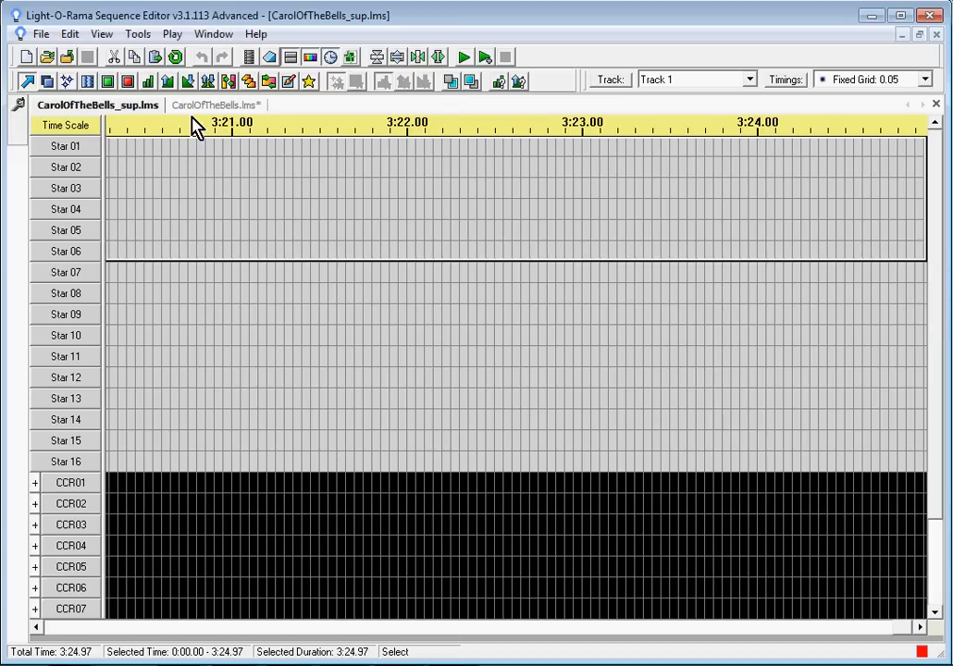
click(134, 58)
click(211, 107)
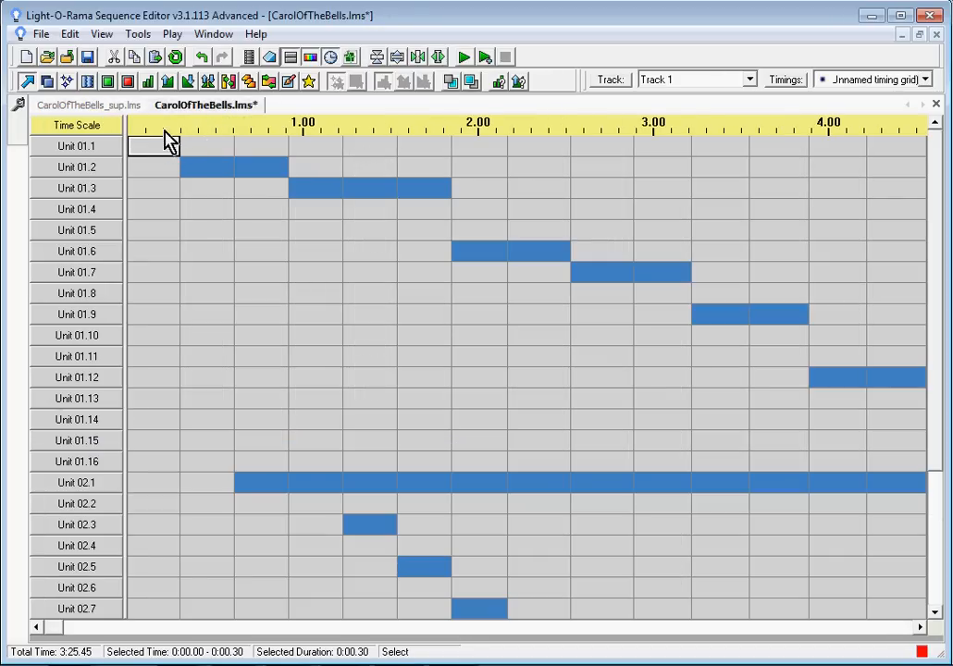
mouse_move(19, 108)
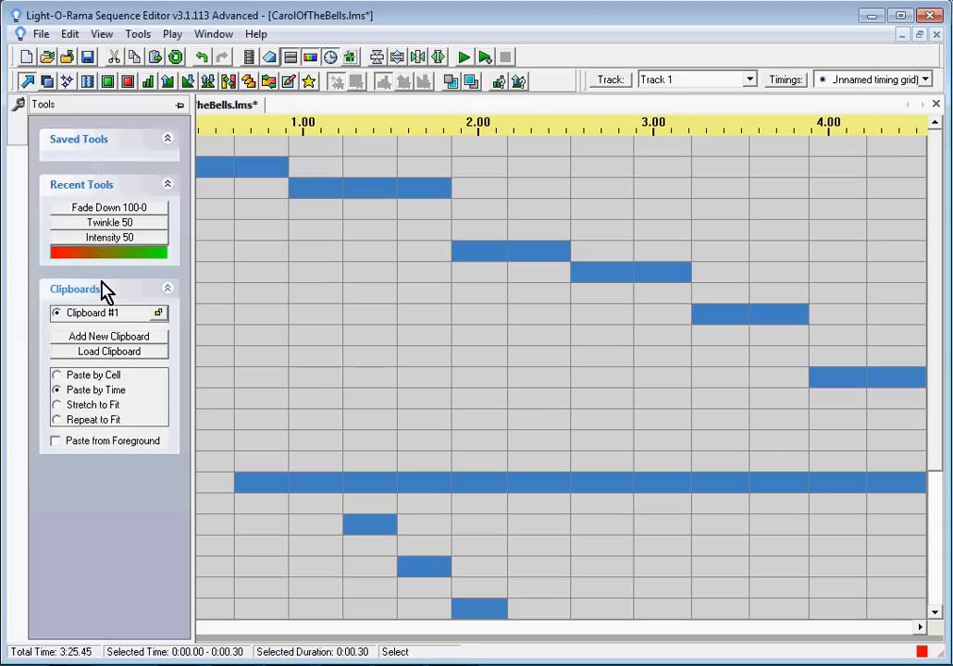
click(58, 375)
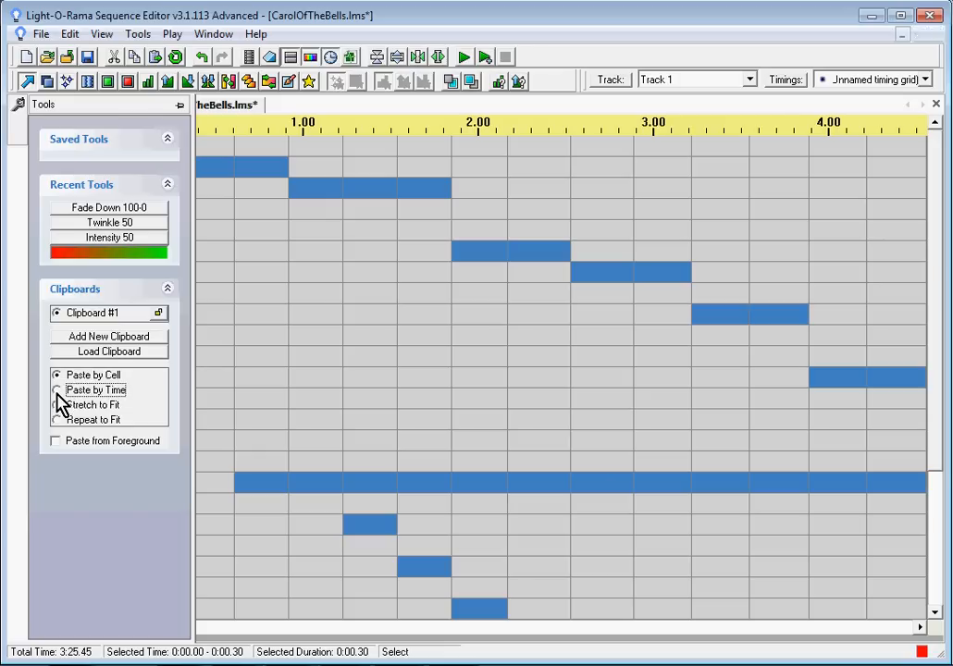
click(59, 391)
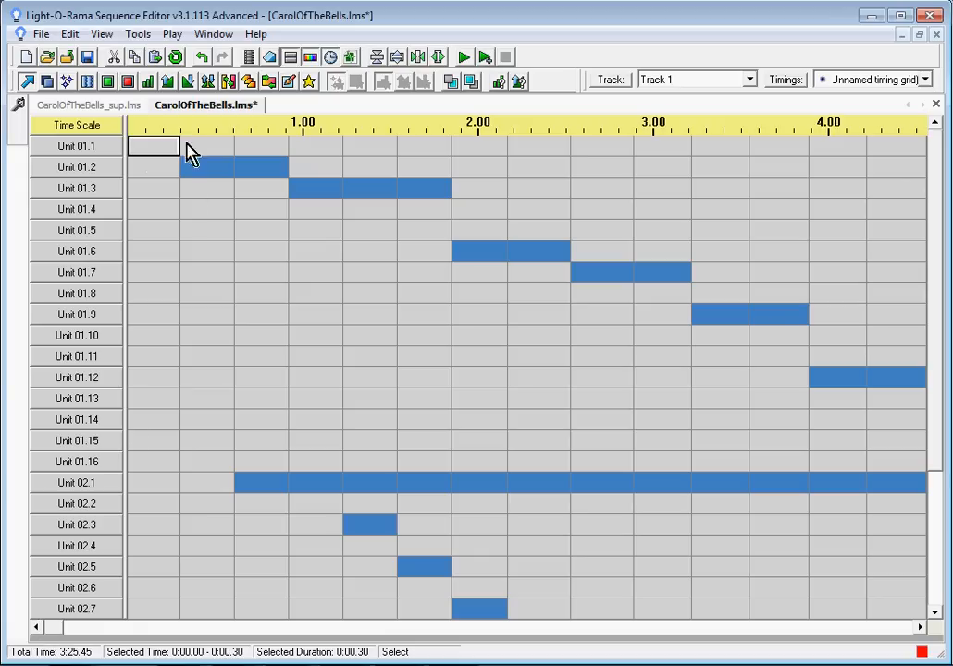
Step: Paste the copied star channels by time onto Unit 01.1 at the start of the sequence
mouse_move(153, 152)
click(156, 57)
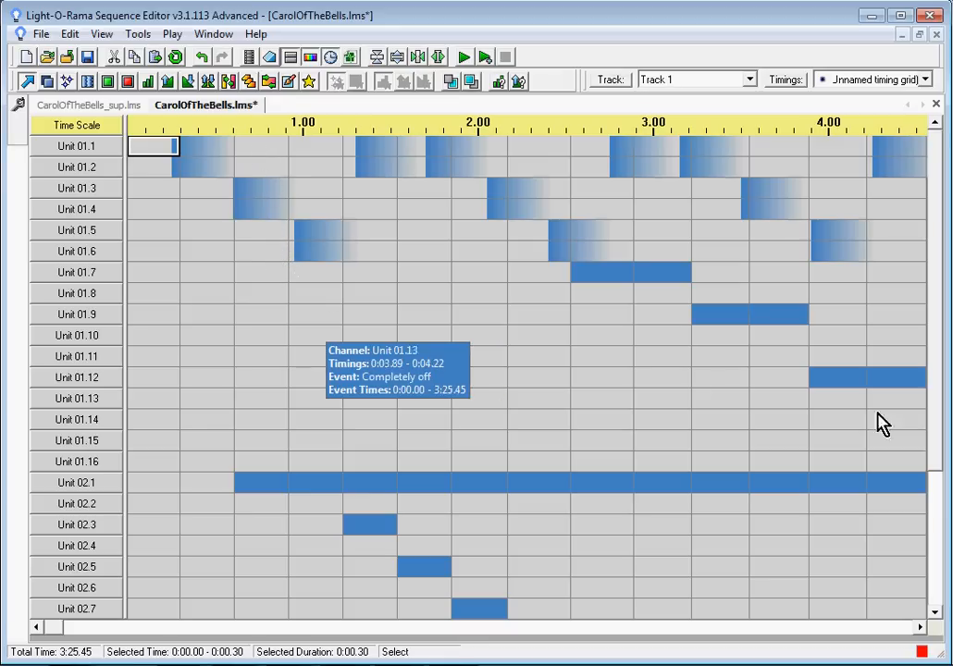
Step: Insert a Cosmic Color Device named CCD with unit ID 03 below channel Unit 02.16
drag(941, 361, 930, 539)
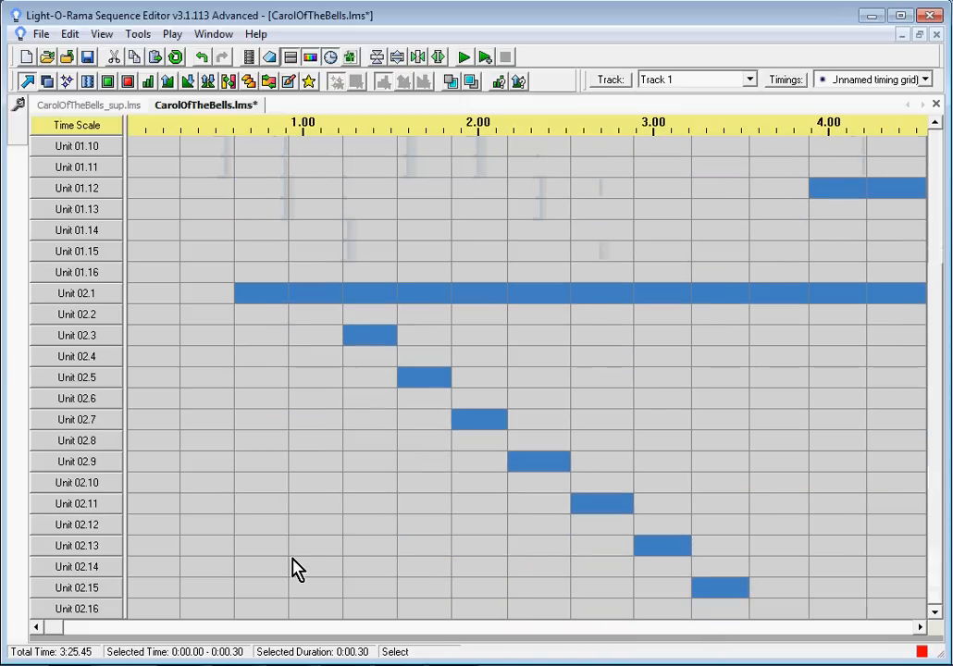
right_click(82, 615)
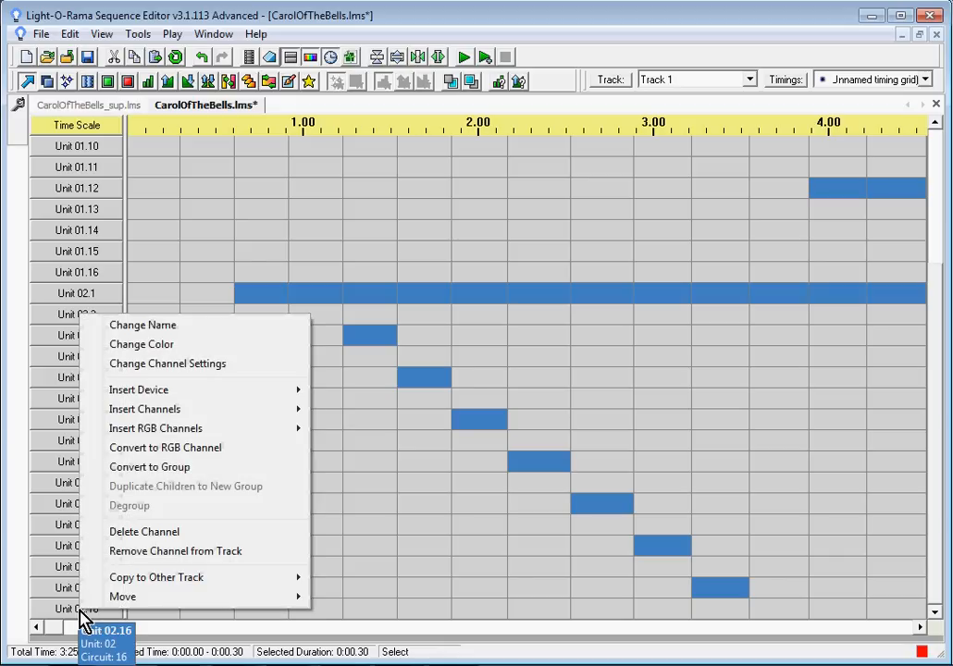
mouse_move(175, 398)
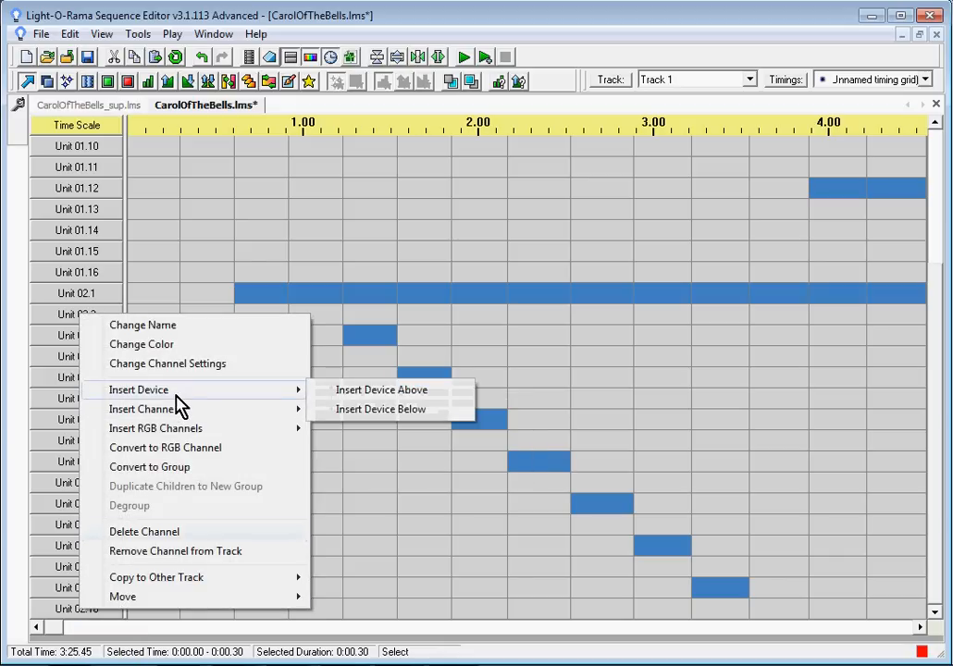
click(386, 413)
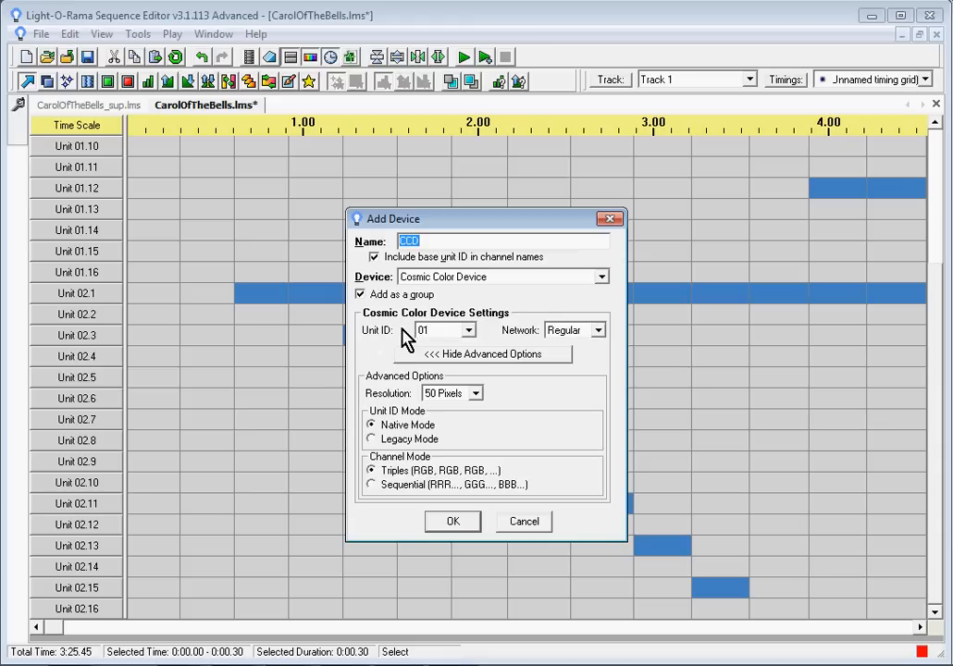
click(470, 330)
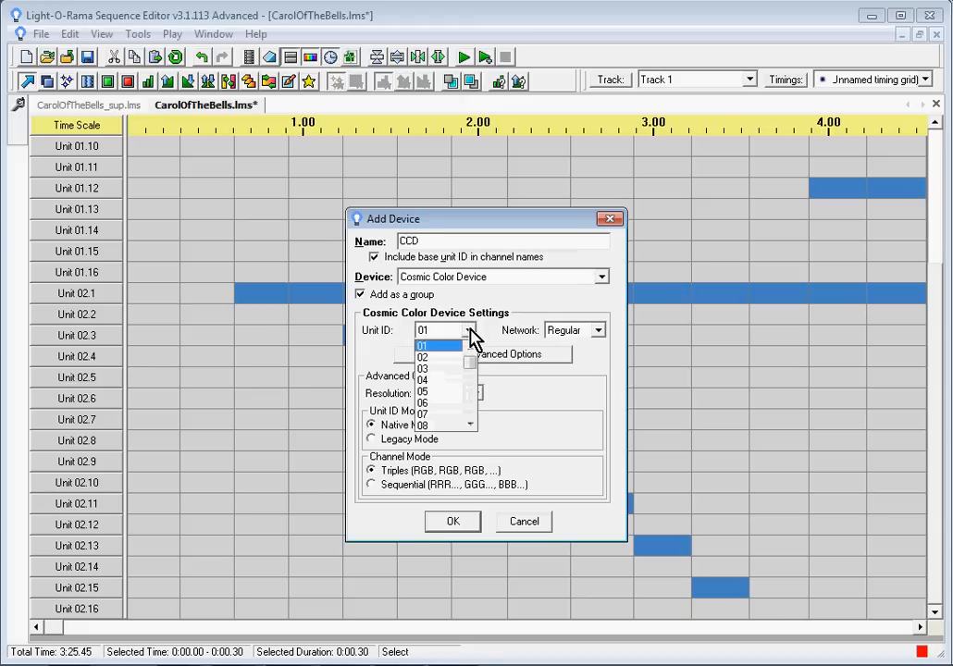
click(436, 370)
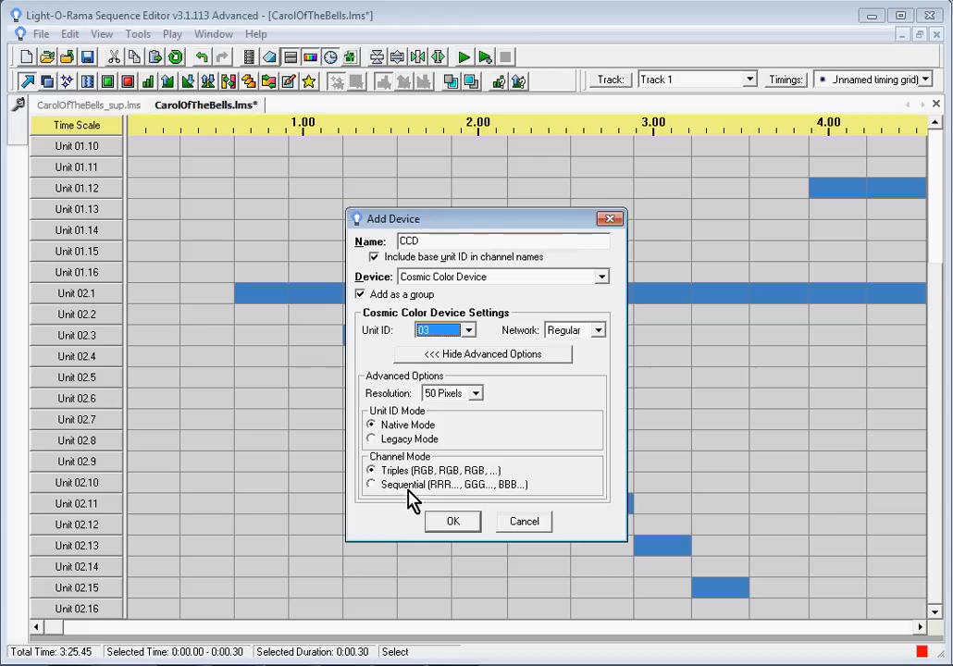
click(453, 525)
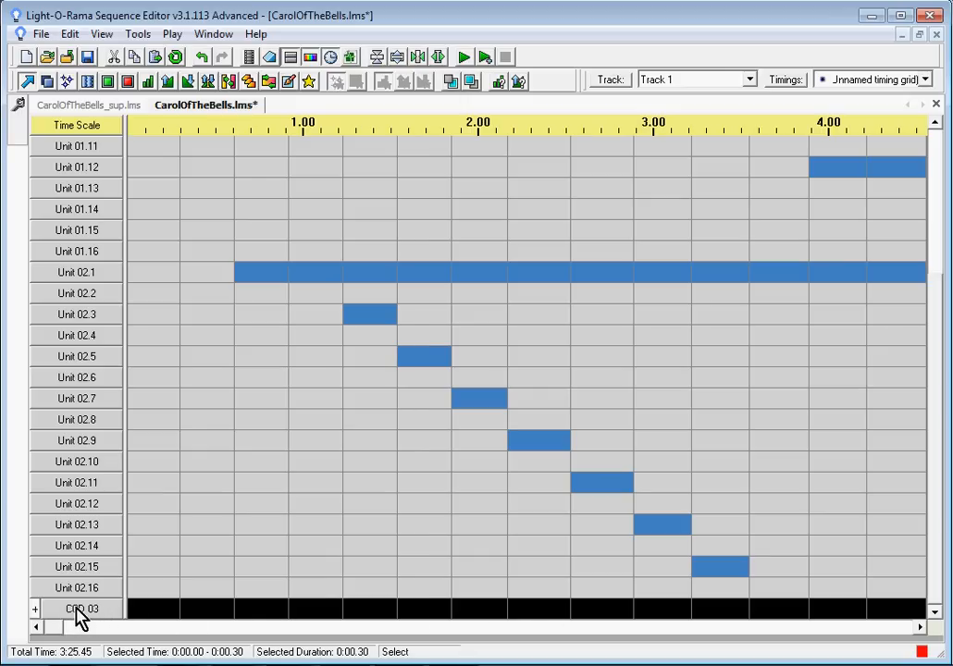
Step: Expand the CCD 03 device group to view its channels, then collapse it again
click(37, 610)
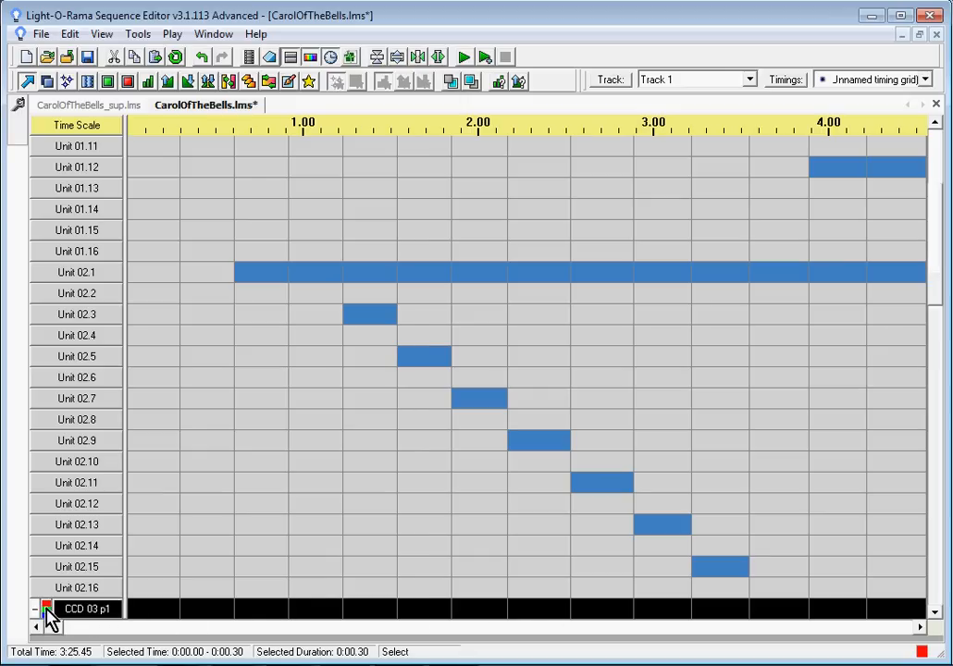
mouse_move(940, 234)
mouse_down()
mouse_move(938, 437)
mouse_move(928, 204)
mouse_move(938, 246)
mouse_move(936, 231)
mouse_up()
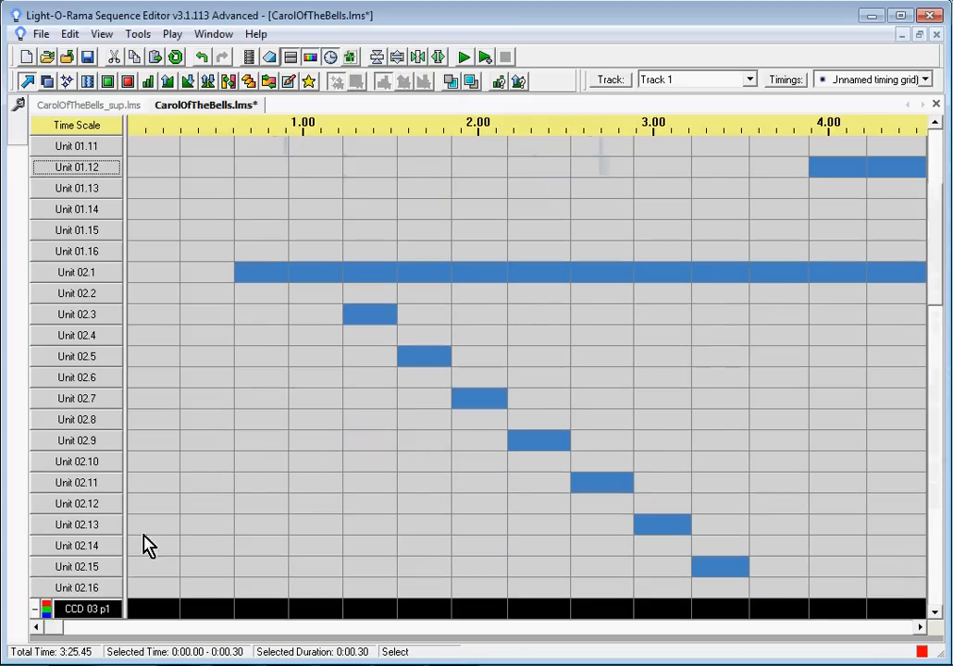
click(34, 609)
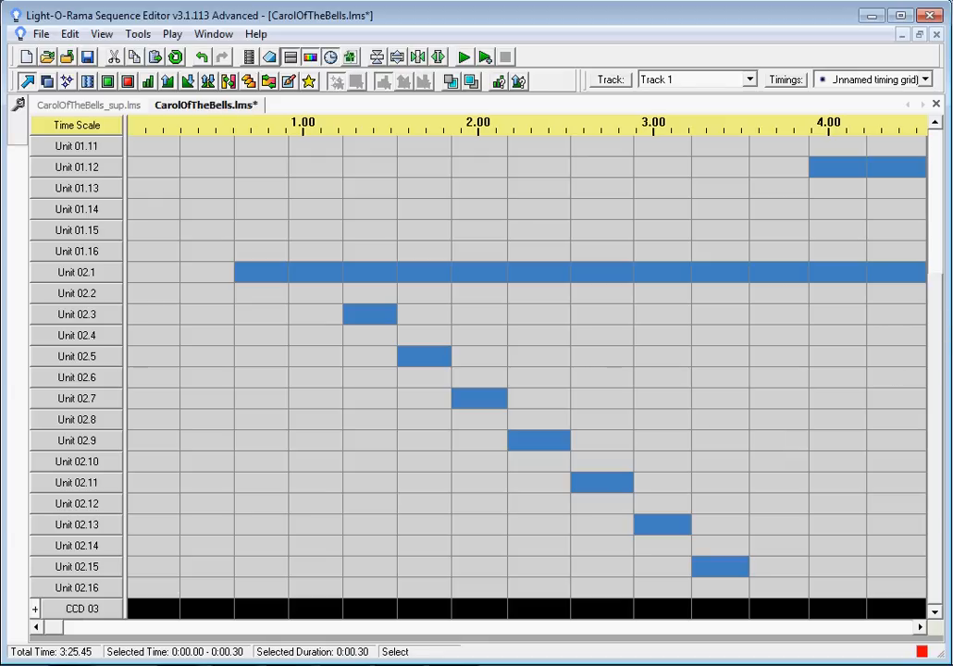
Step: Insert another Cosmic Color Device named CCD below CCD 08 with unit ID 09 on the Aux A network
scroll(527, 371, down, 2)
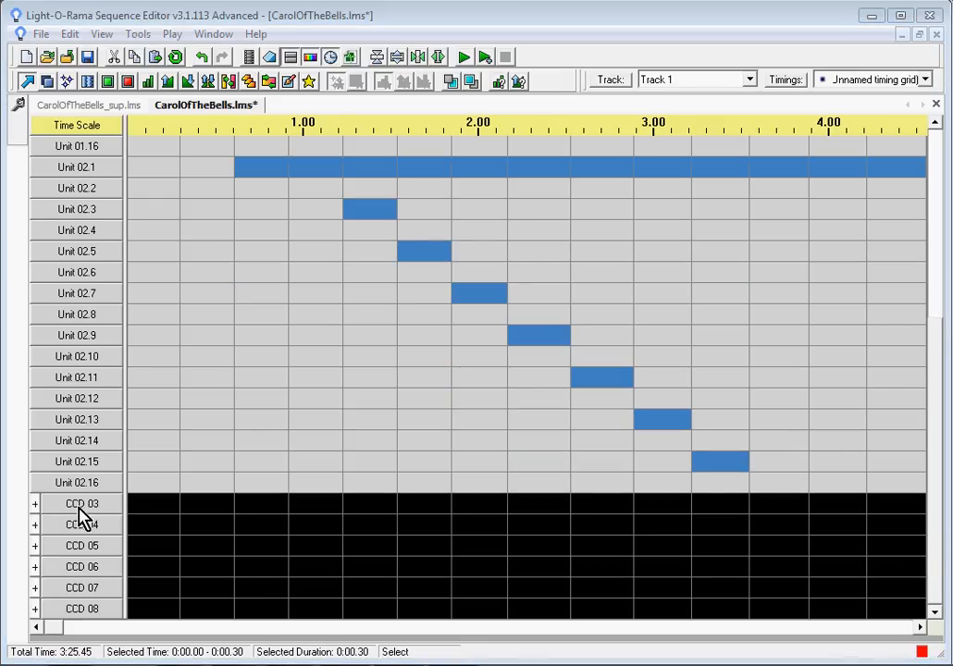
right_click(80, 610)
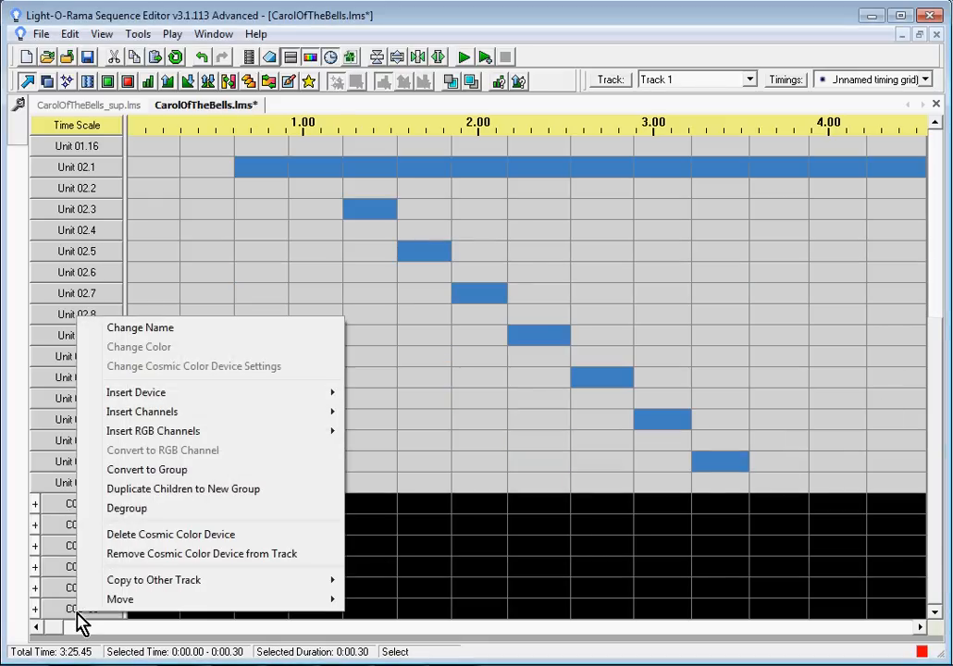
mouse_move(179, 396)
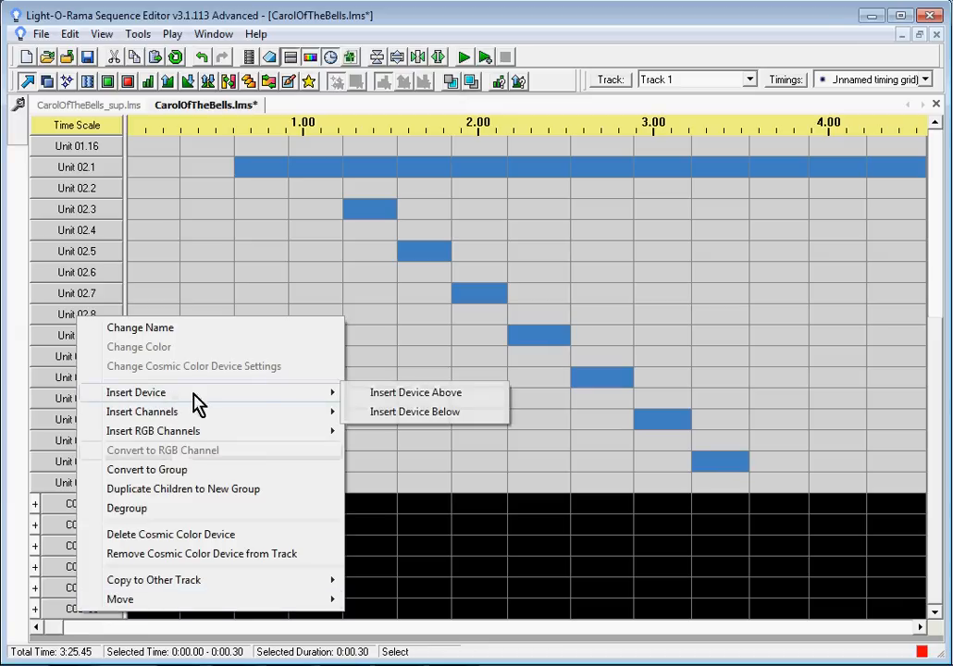
click(407, 425)
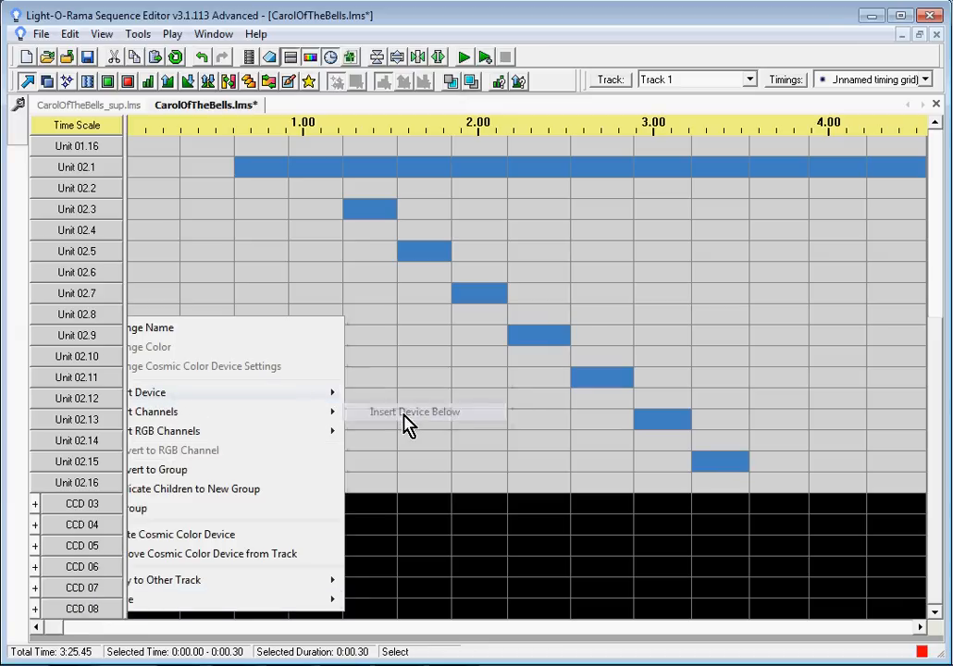
click(469, 331)
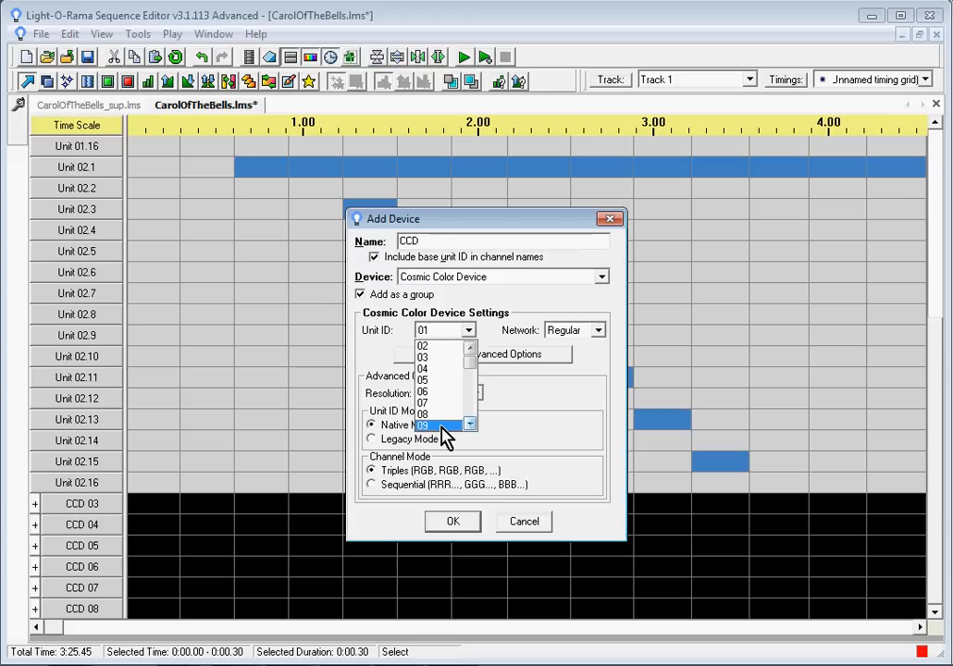
click(441, 426)
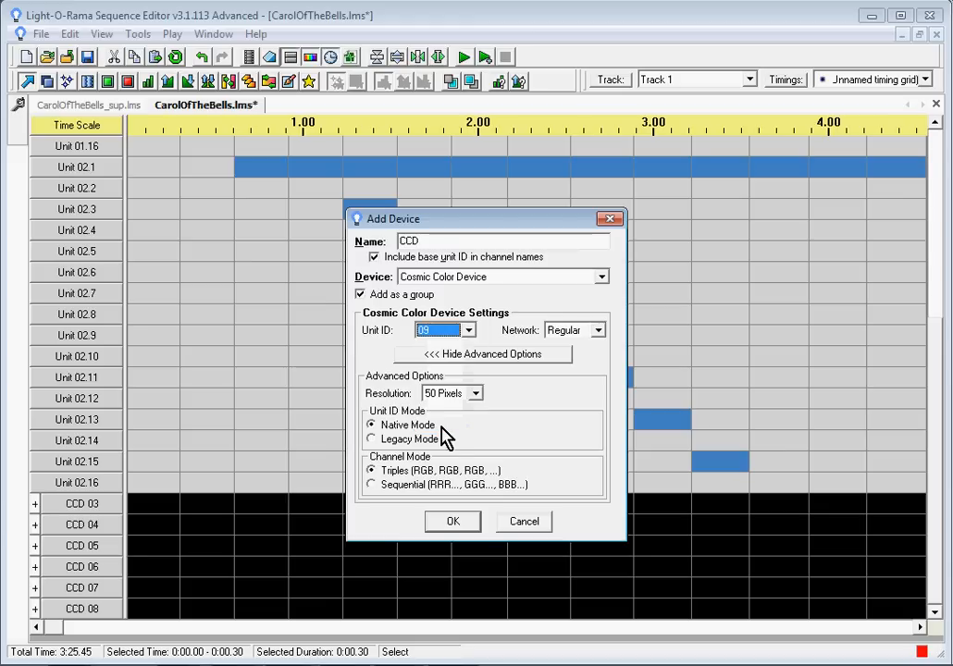
click(599, 331)
click(568, 360)
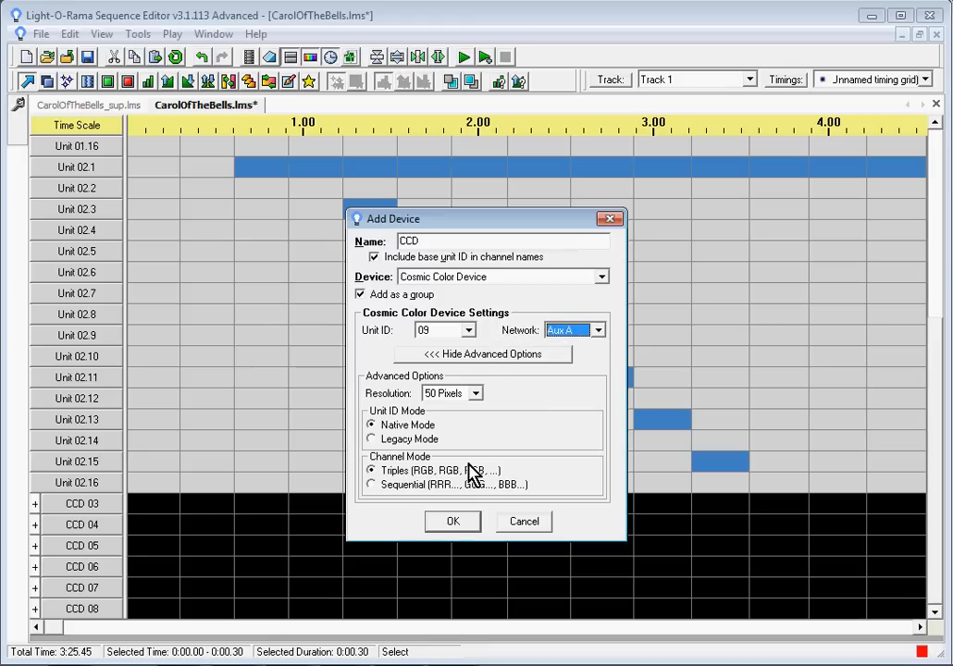
click(451, 524)
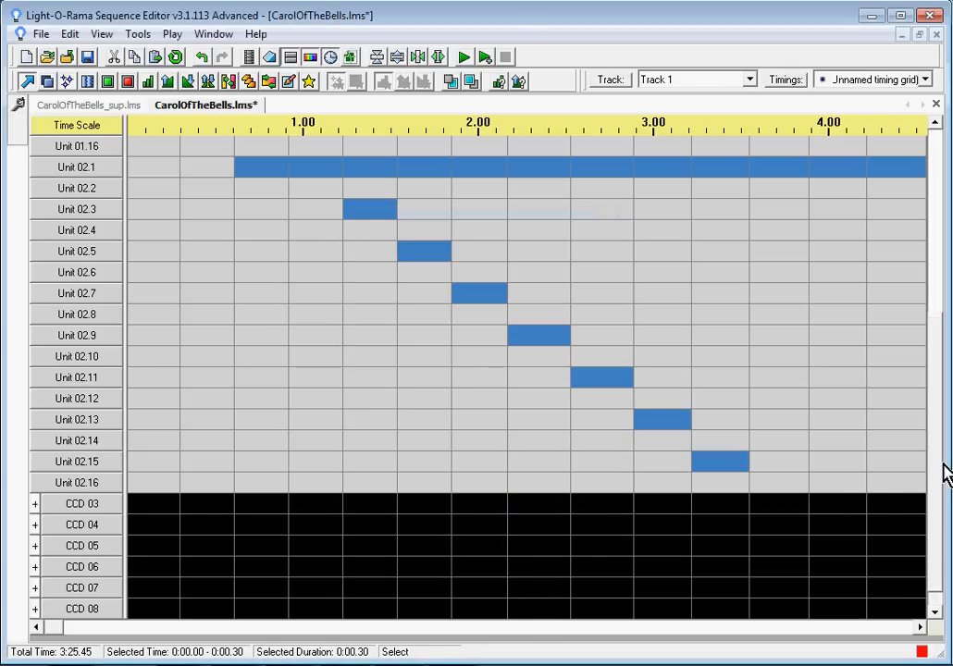
drag(935, 422, 937, 467)
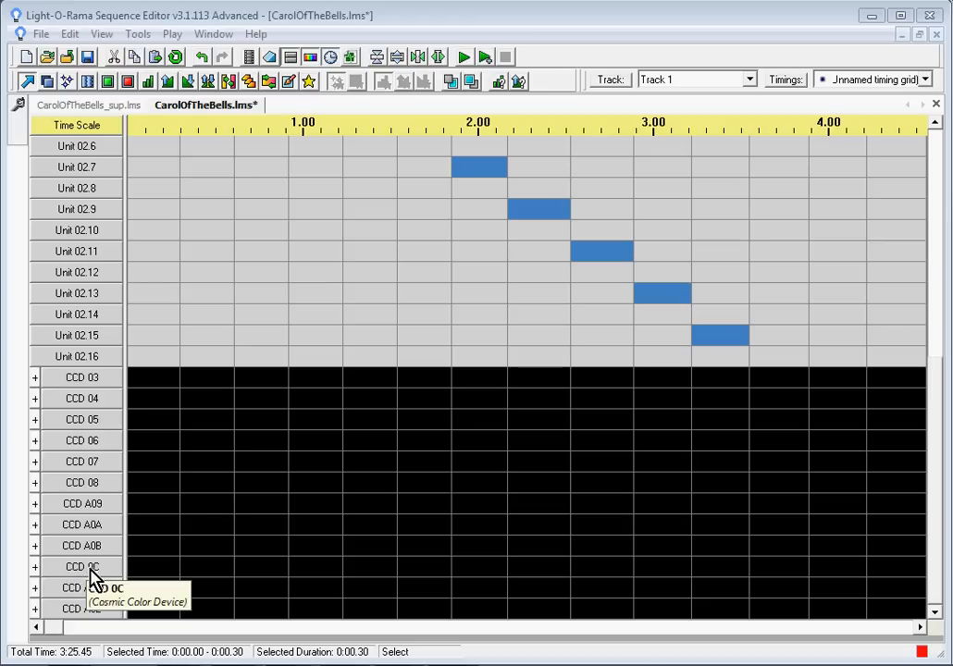
click(99, 571)
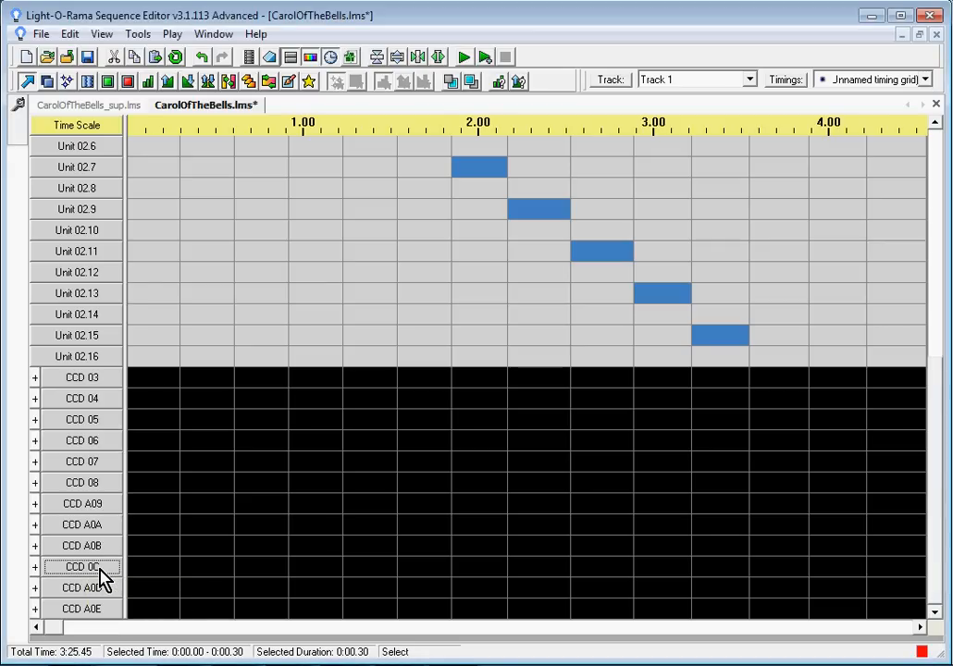
right_click(102, 577)
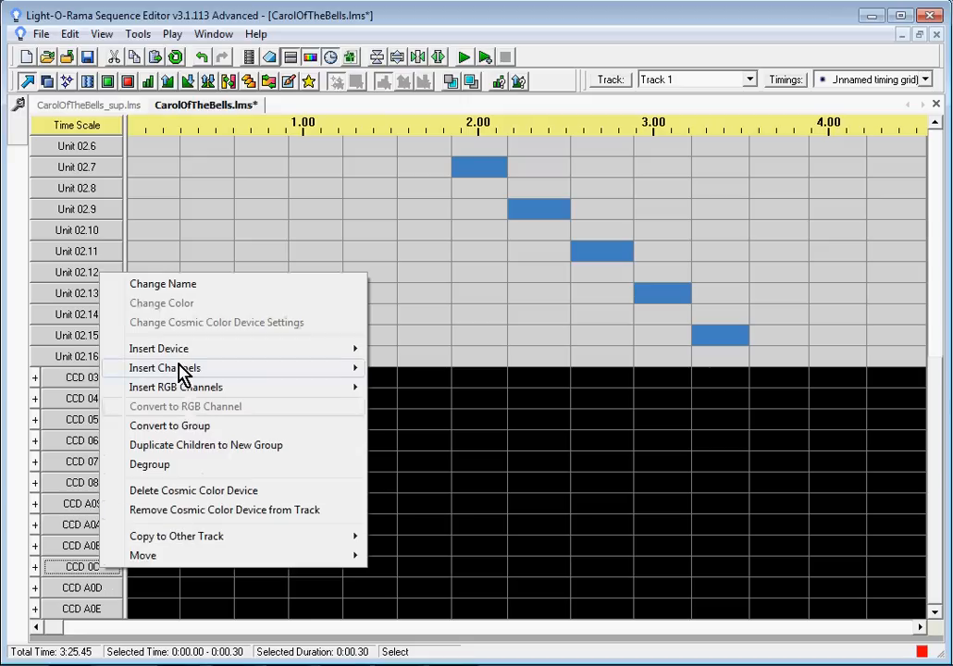
mouse_move(159, 559)
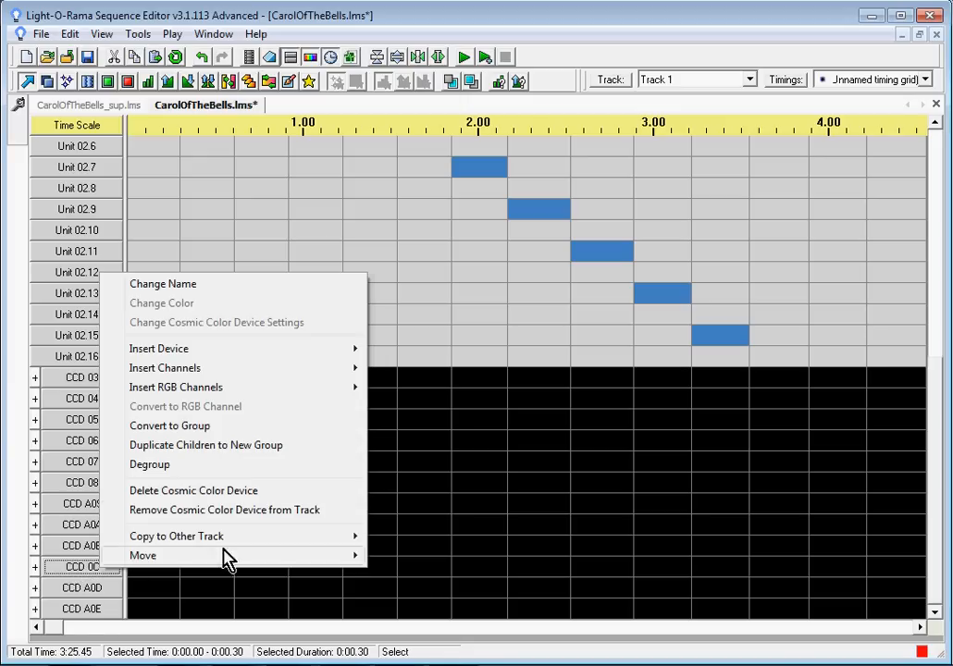
click(421, 29)
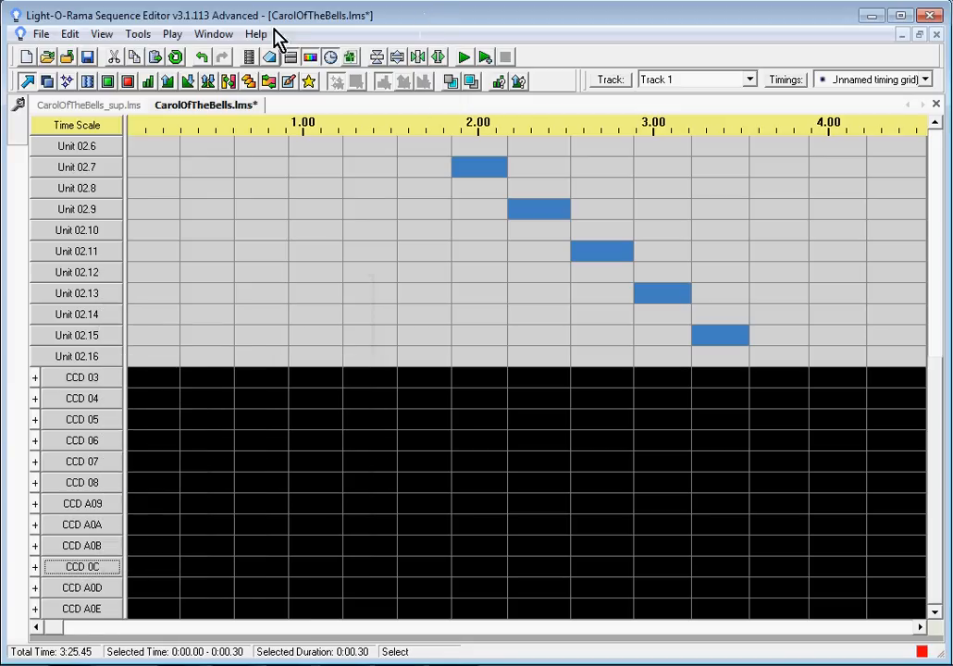
Step: Change the controller for unit 0C to the Aux A network in the Channel Configuration, confirming the change for all channels
click(138, 34)
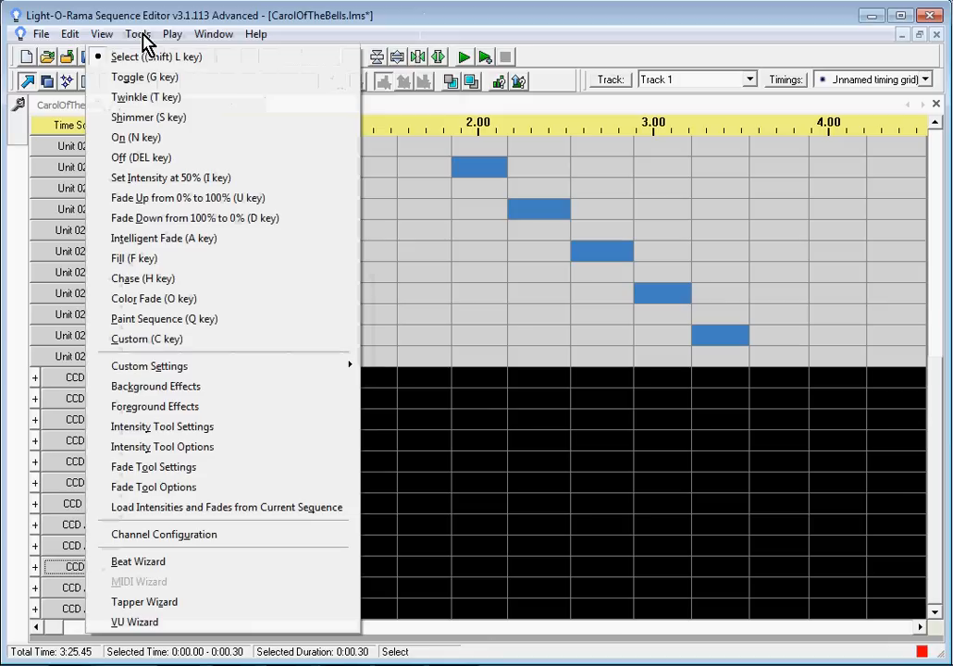
click(164, 546)
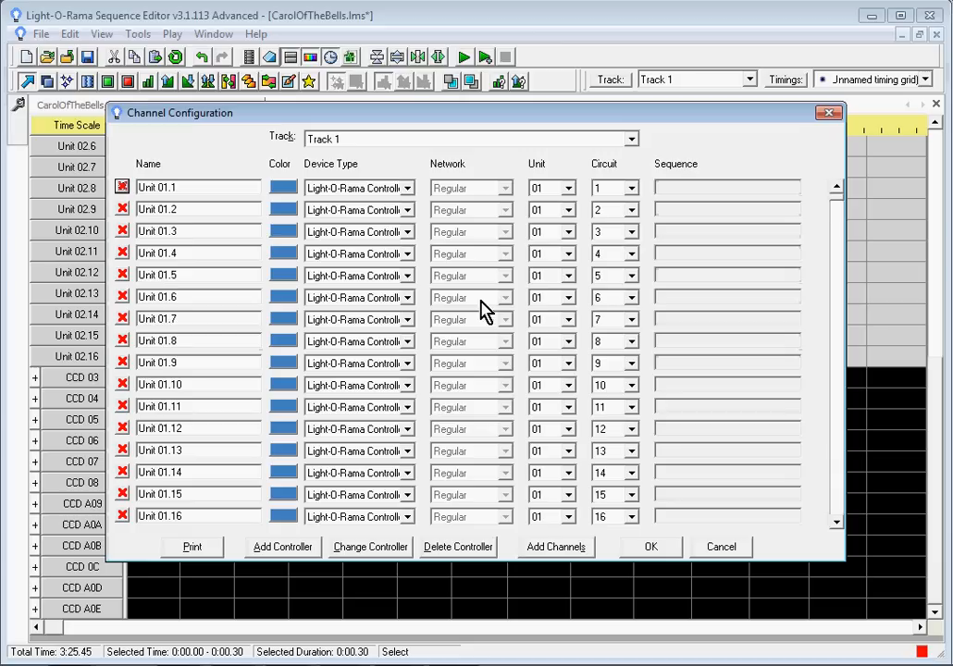
click(382, 544)
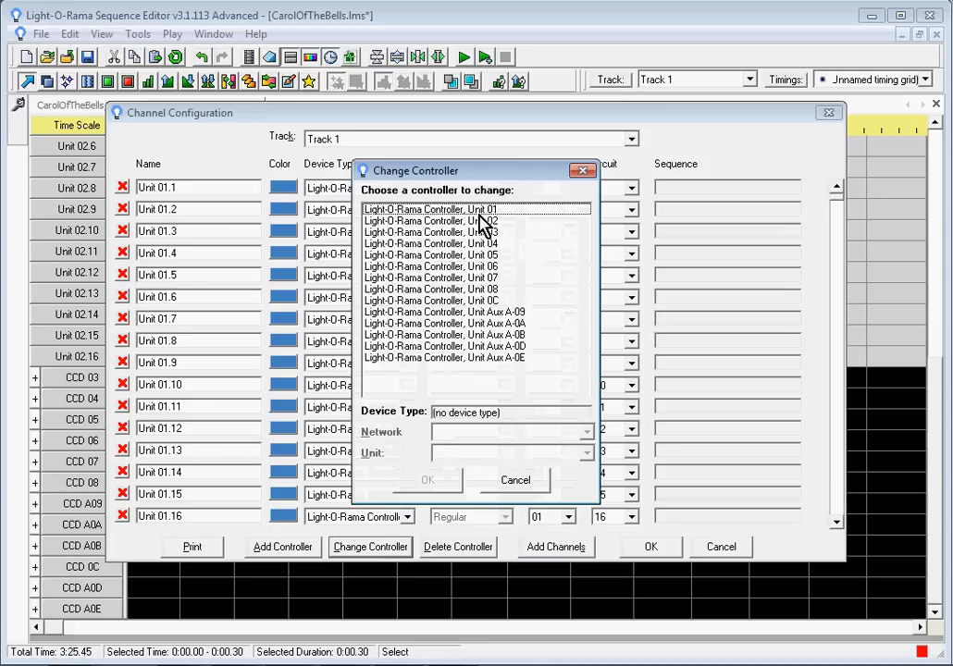
click(479, 301)
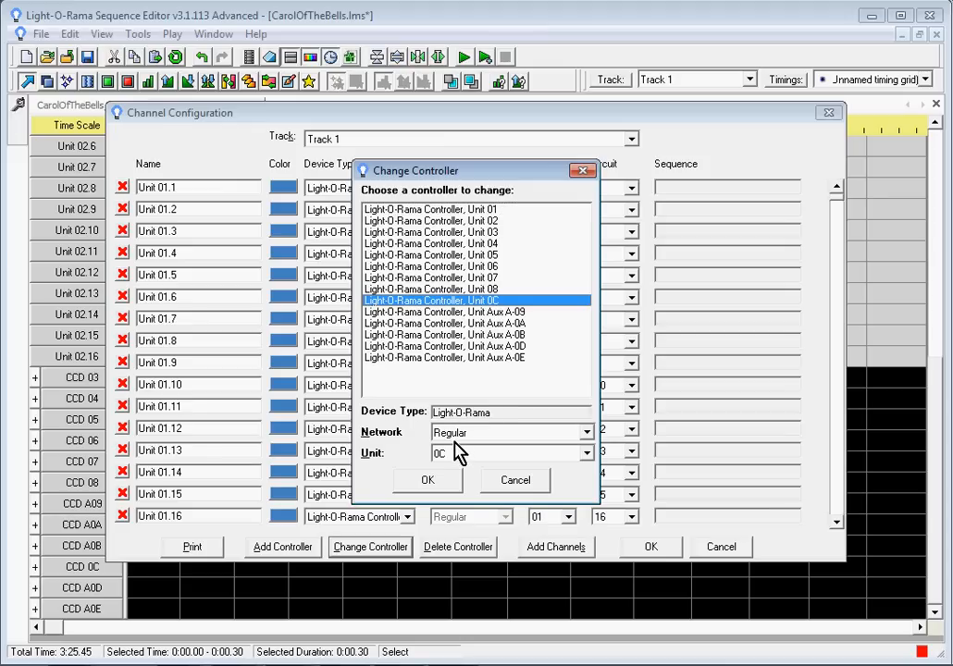
click(587, 433)
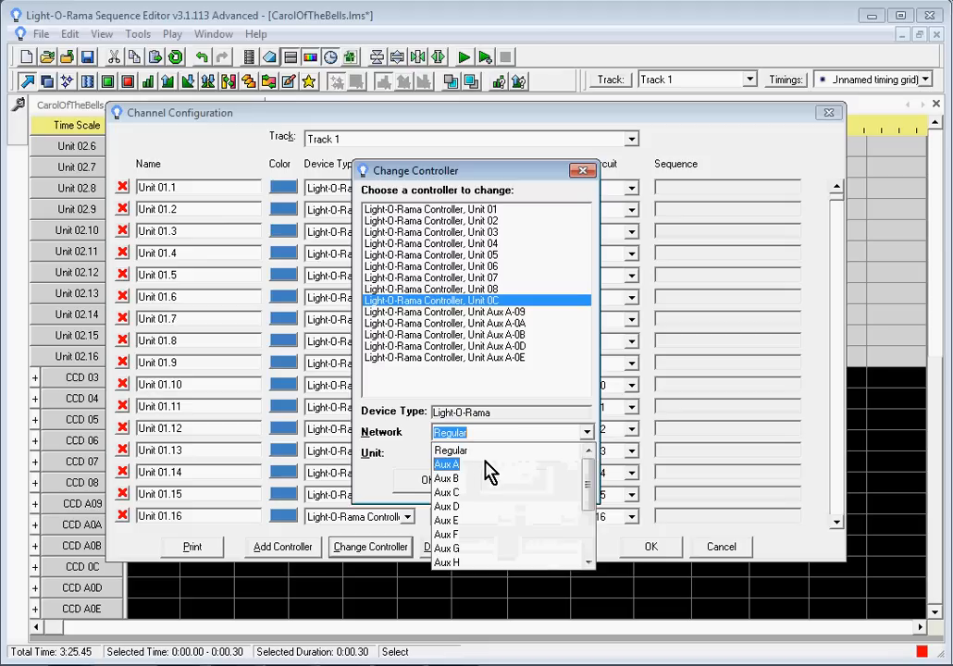
click(472, 473)
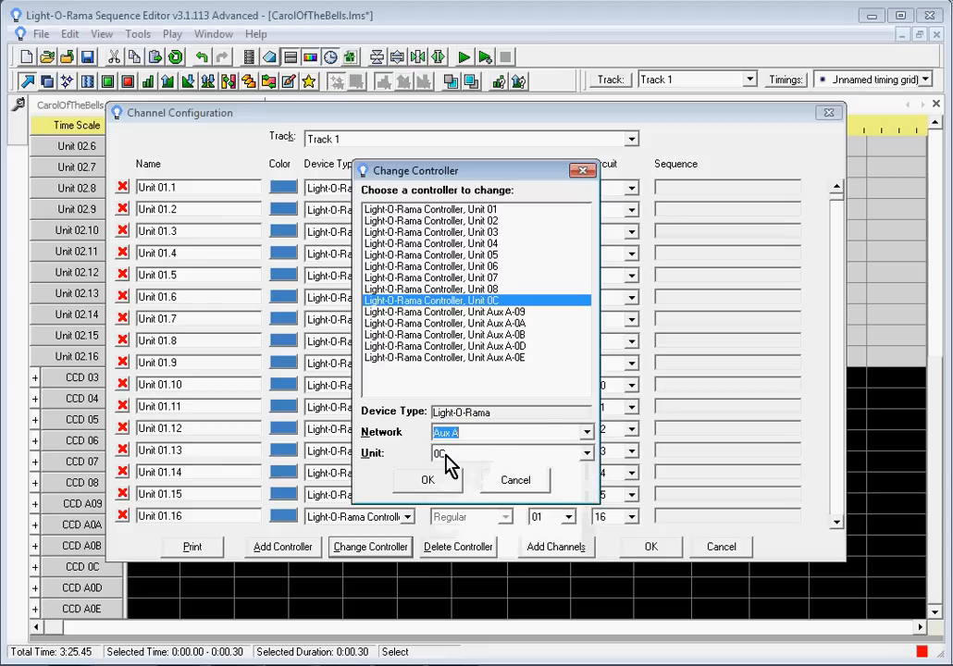
click(429, 480)
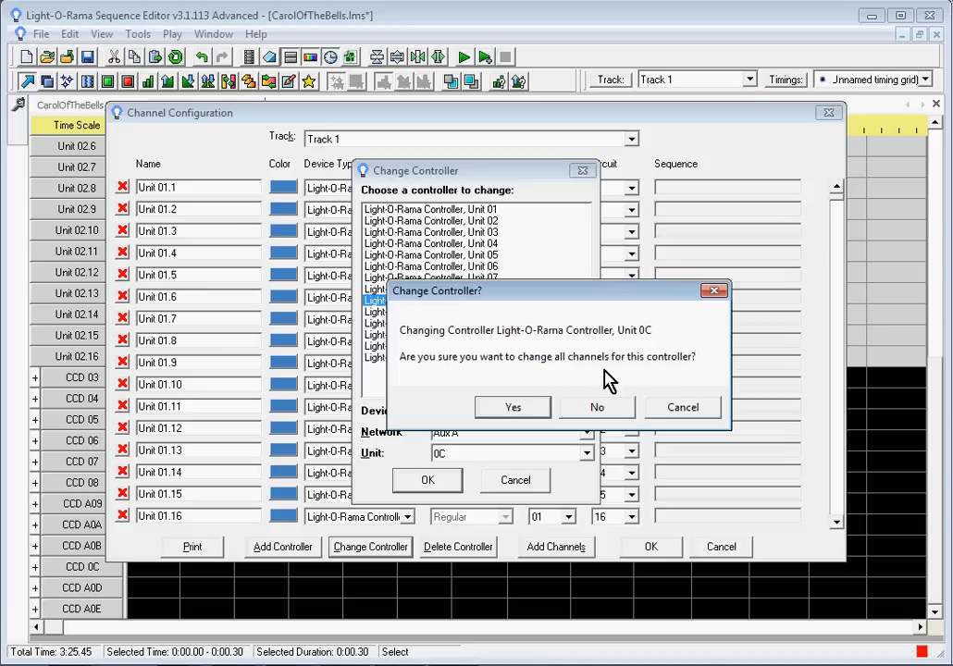
click(514, 407)
click(440, 483)
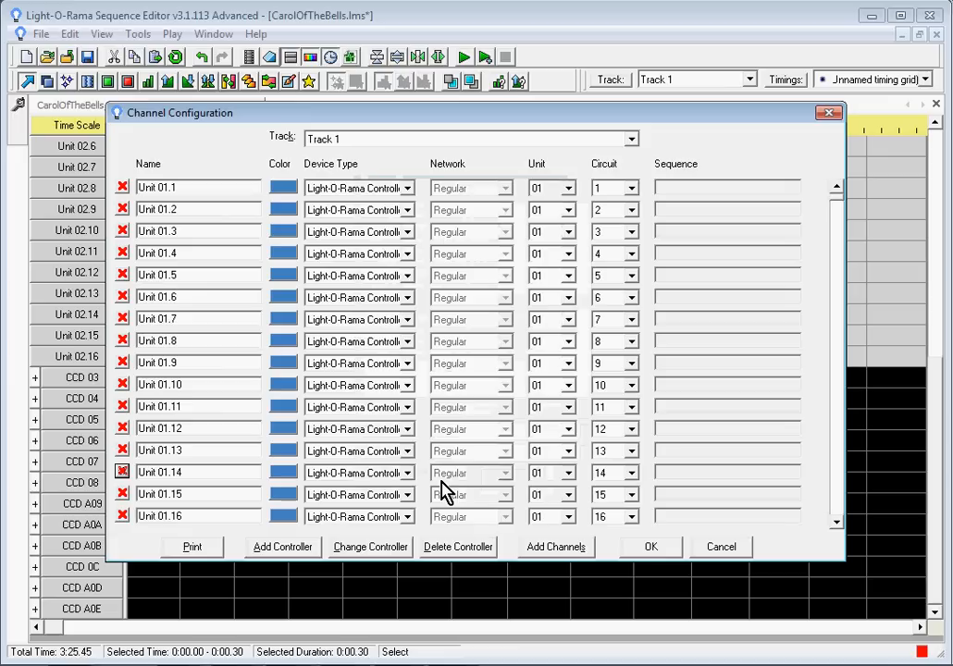
click(661, 550)
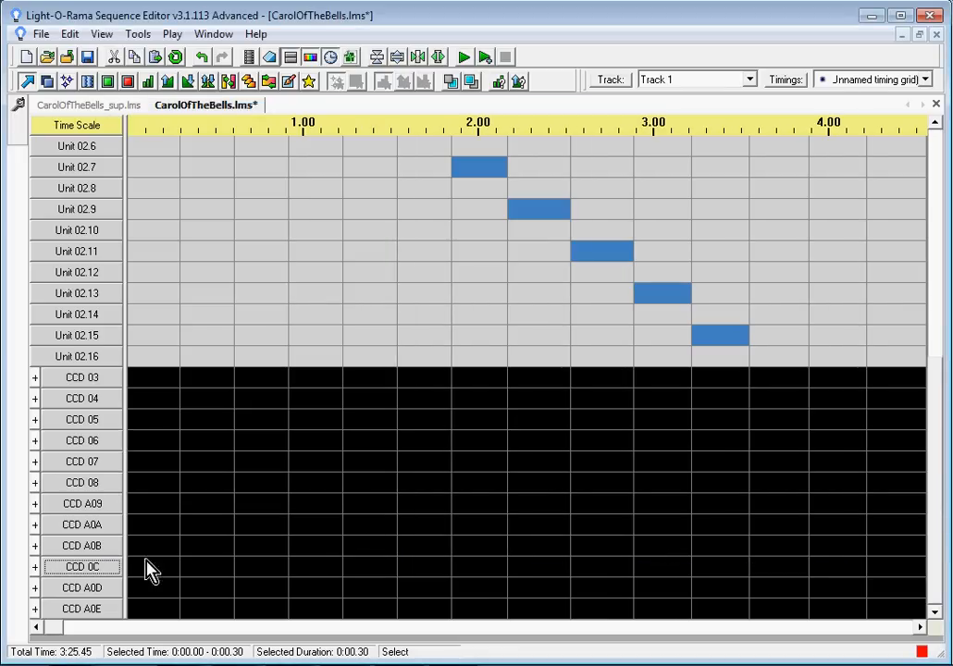
Step: Expand the CCD 0C device and review the RGB channel settings of its first pixel, then collapse it
click(35, 568)
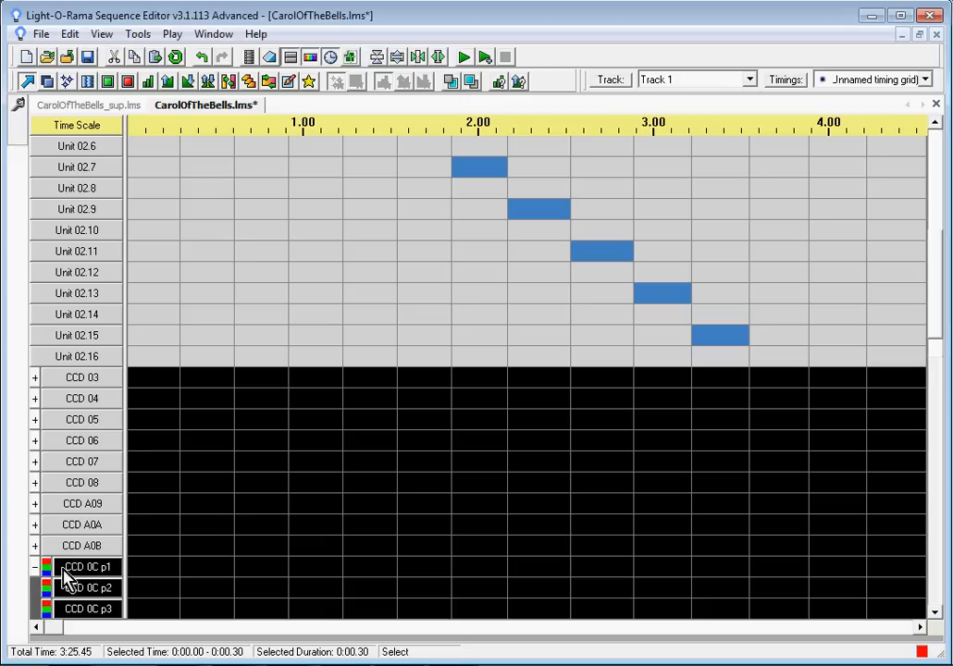
click(92, 568)
double_click(92, 576)
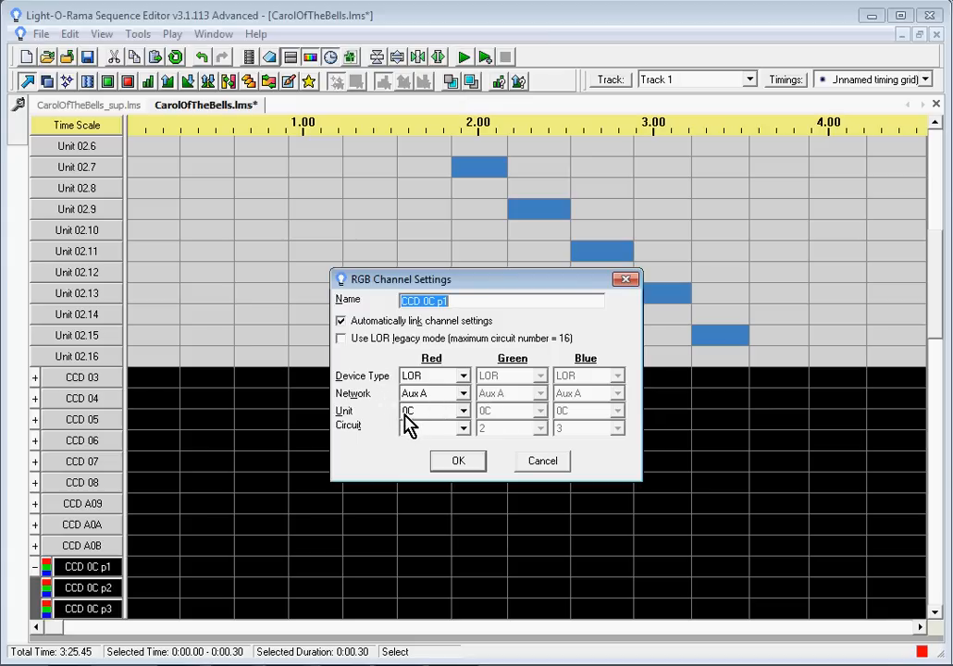
click(458, 463)
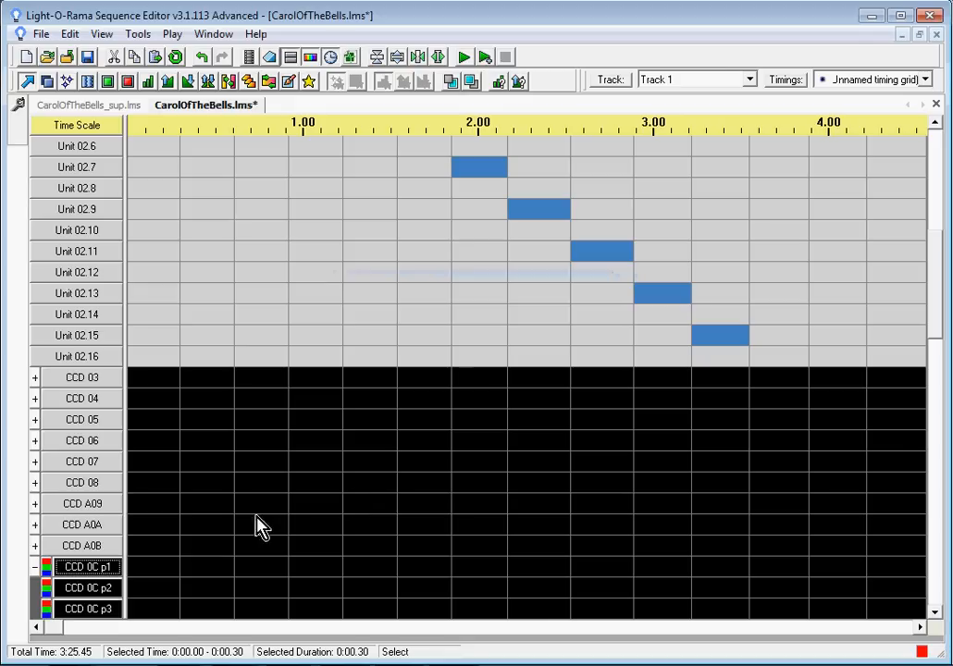
click(35, 567)
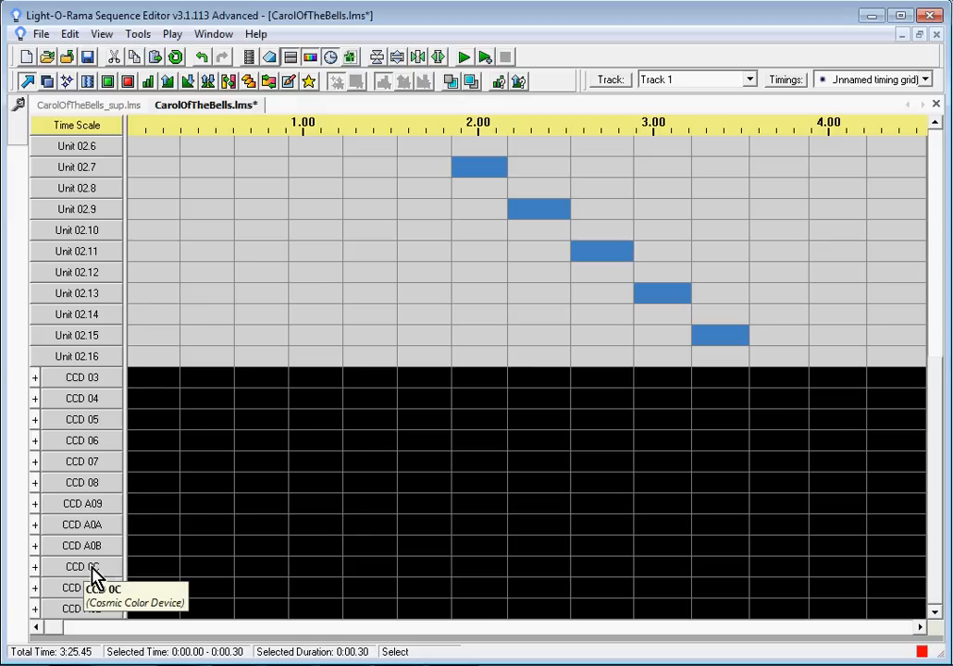
Step: Rename the Cosmic Color Device CCD 0C to CCD A0C
right_click(93, 574)
click(202, 282)
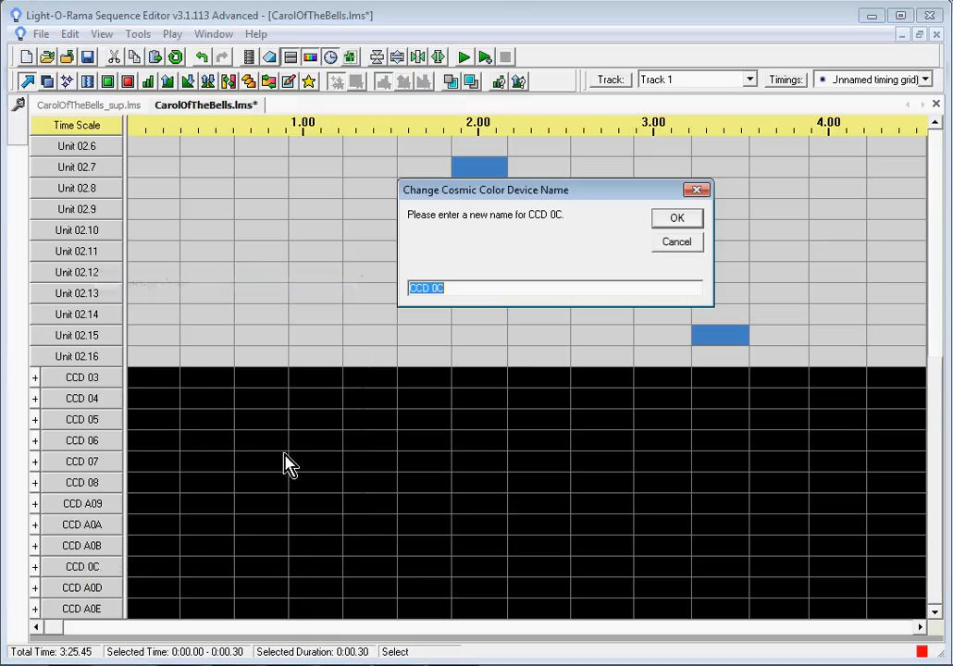
click(427, 287)
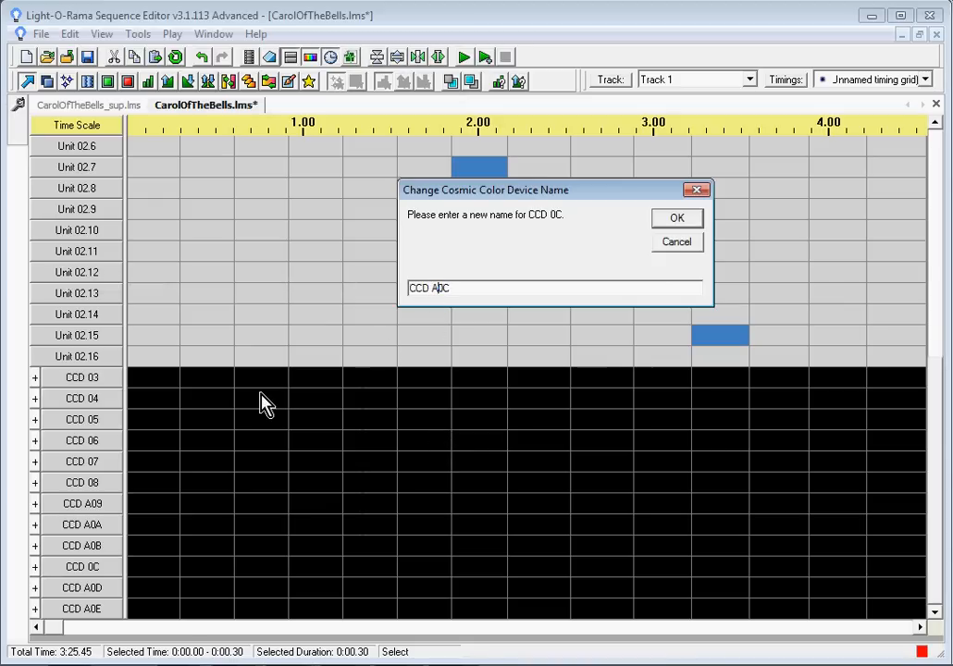
click(672, 220)
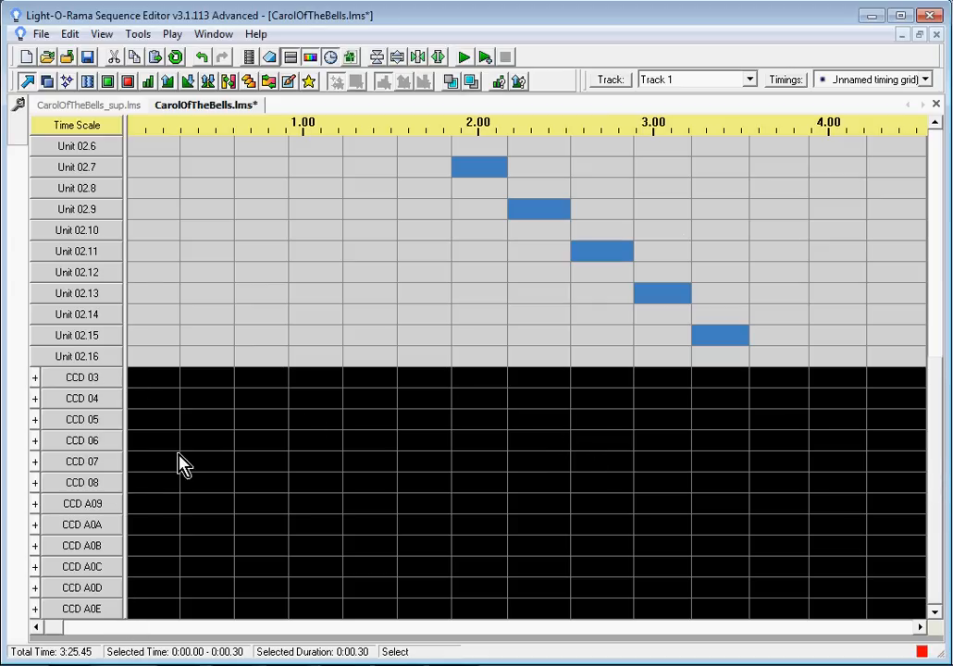
Step: In CarolOfTheBells_sup.lms, scroll to the sequence start and select all CCR01 to CCR12 device channels for copying
click(99, 107)
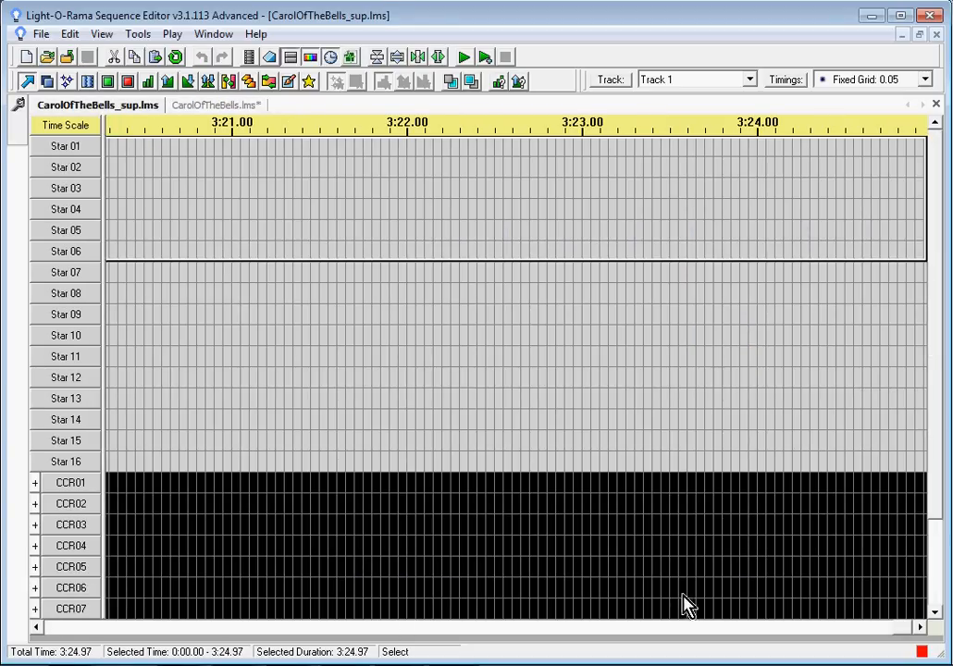
drag(900, 631, 43, 638)
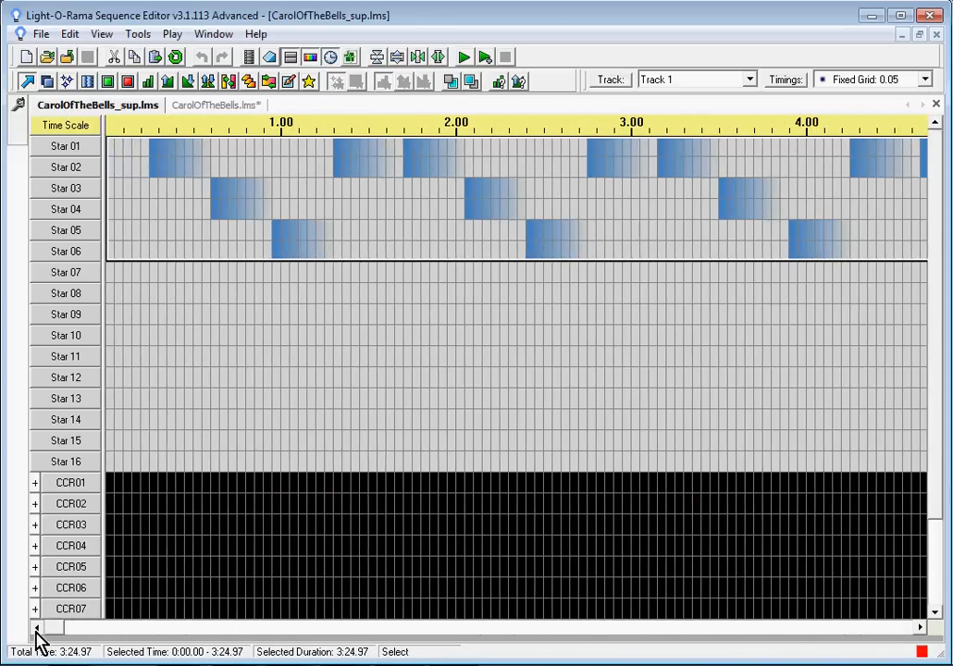
drag(936, 336, 936, 474)
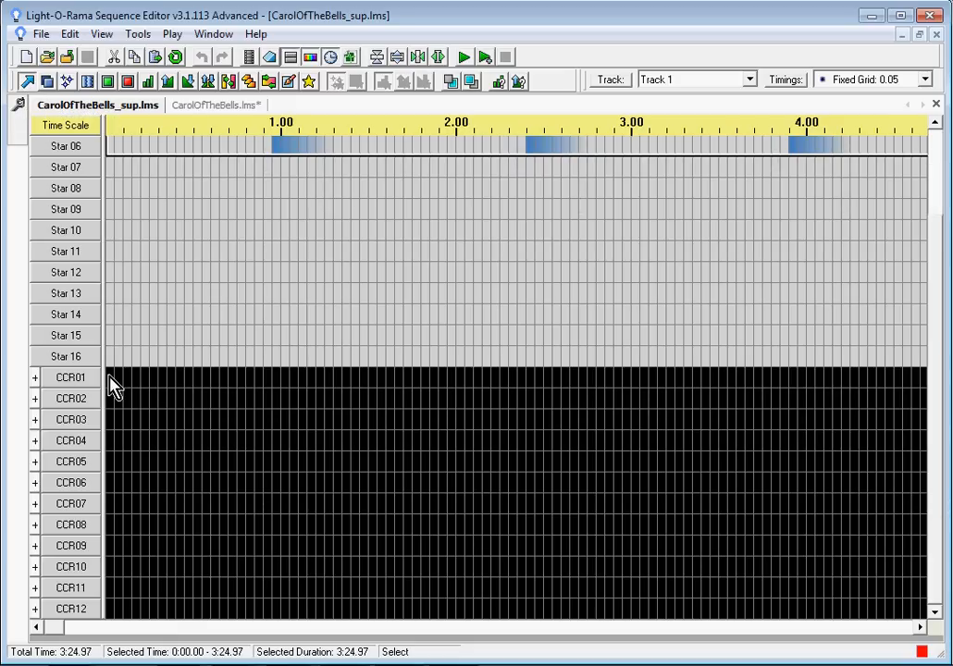
mouse_move(111, 387)
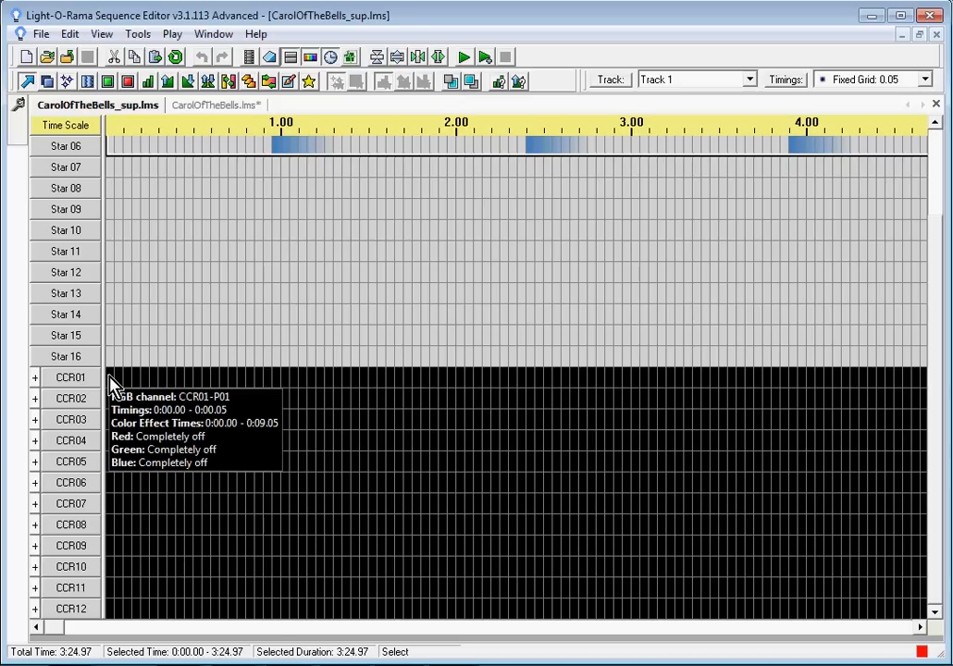
drag(111, 387, 939, 610)
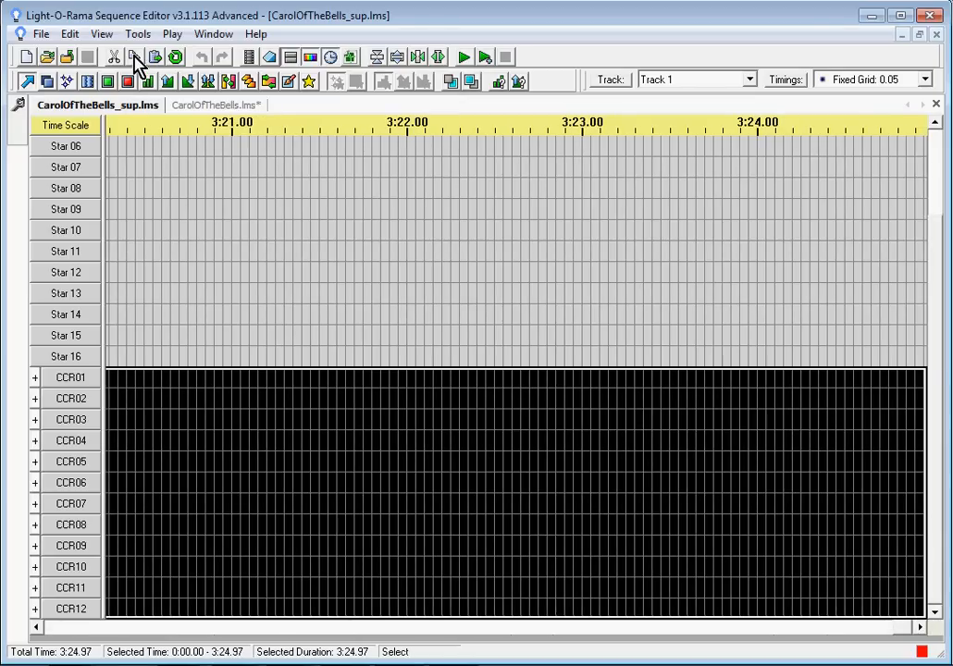
Step: Back in CarolOfTheBells.lms, paste the copied CCR effects onto CCD 03 at the start of the sequence
click(207, 108)
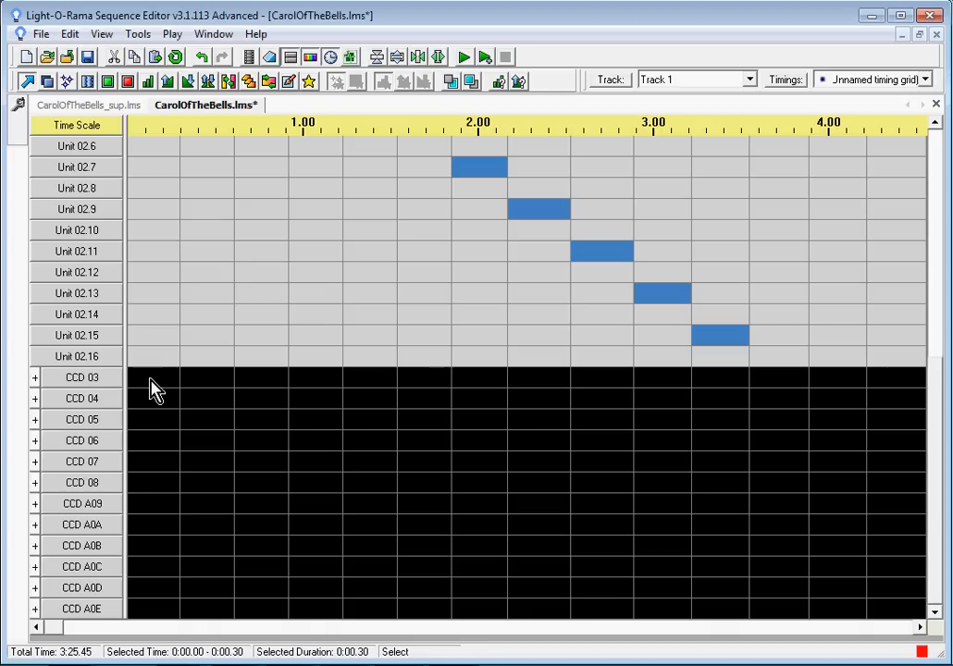
click(154, 388)
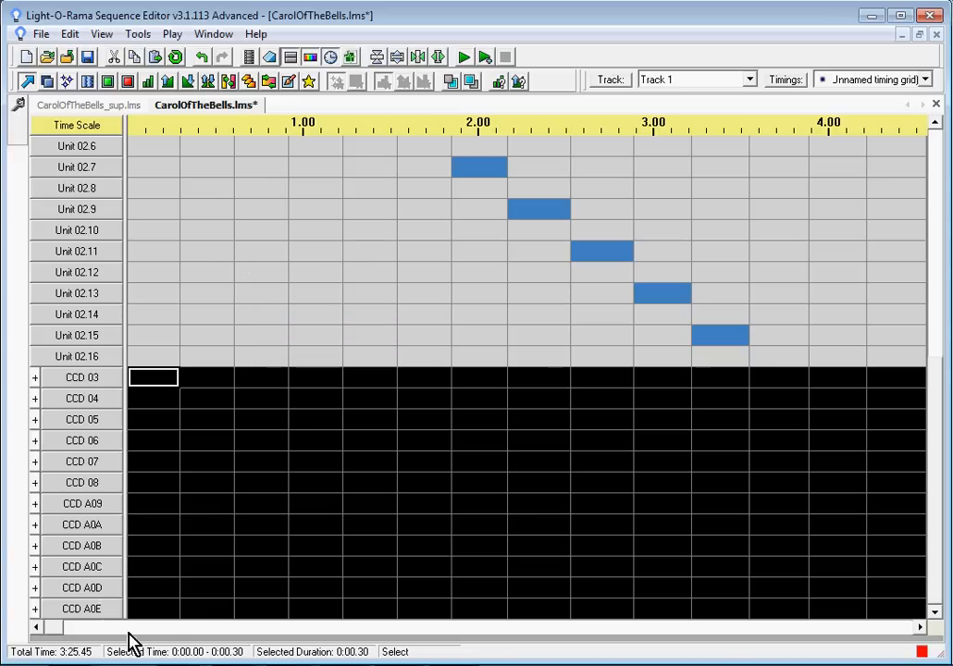
click(189, 629)
click(231, 629)
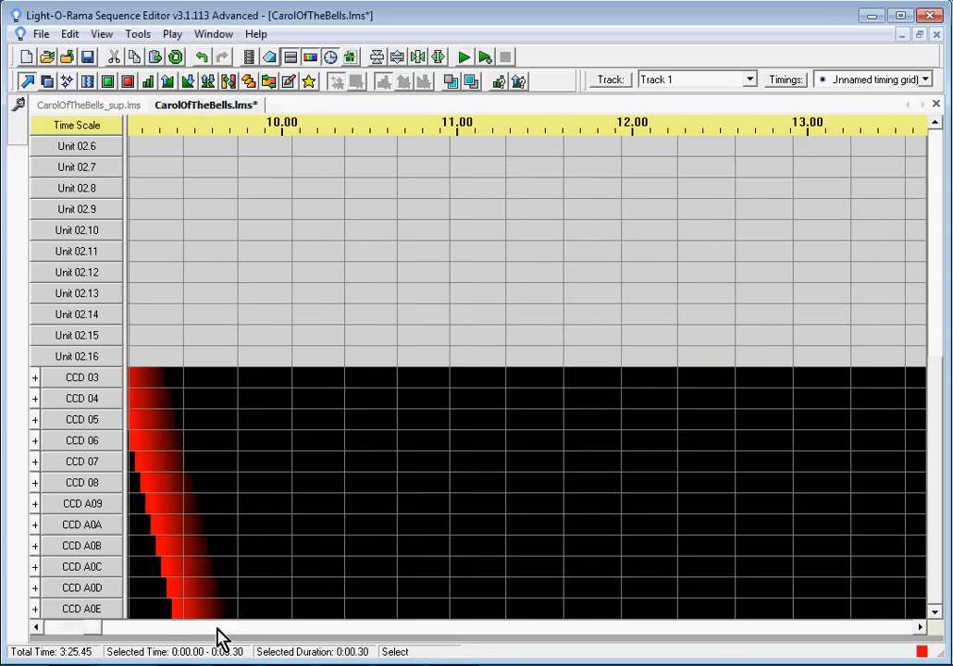
Step: Browse the pasted effects by expanding CCD 04's pixel channels, scrolling through them, then collapsing and returning to the start
click(36, 628)
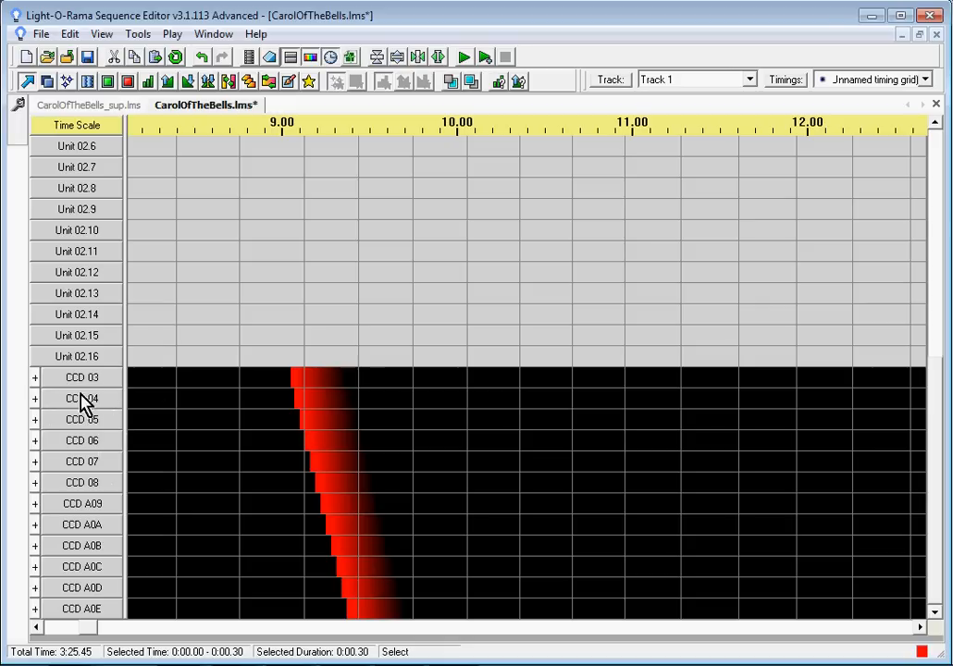
click(34, 398)
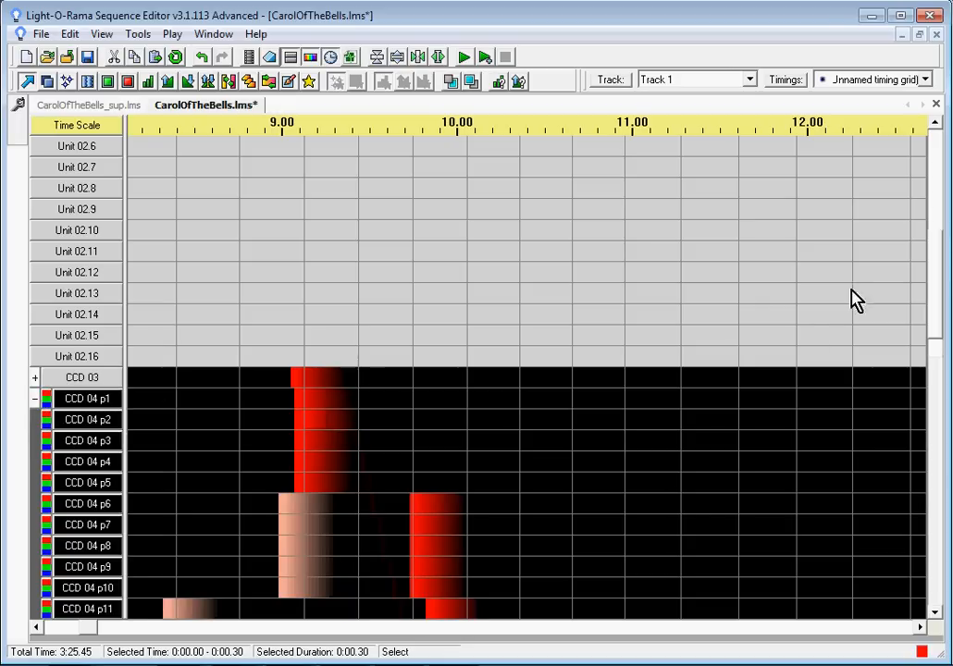
drag(937, 258, 951, 333)
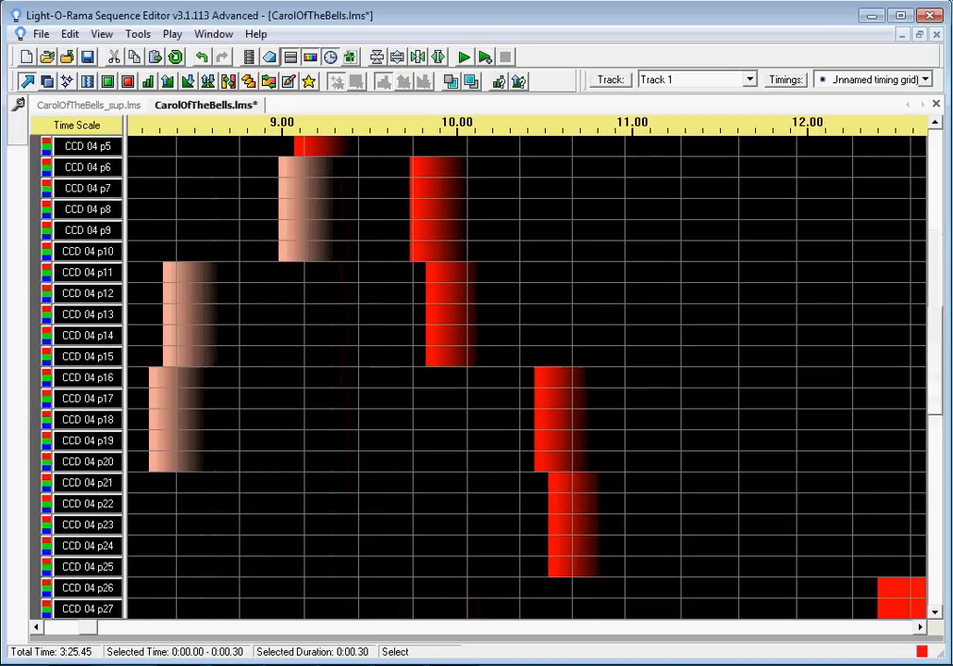
click(36, 626)
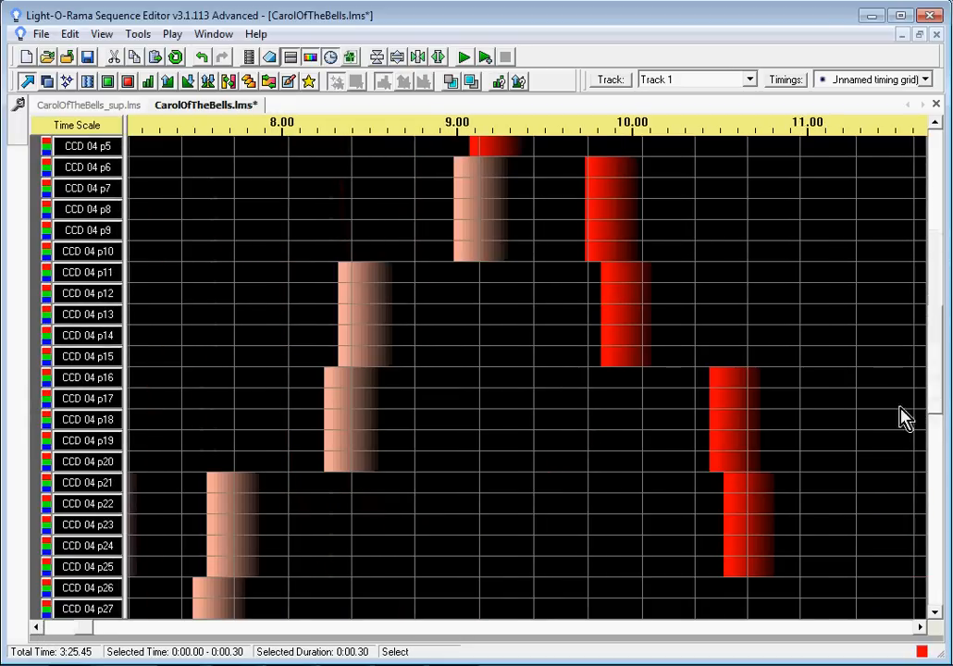
drag(937, 381, 936, 328)
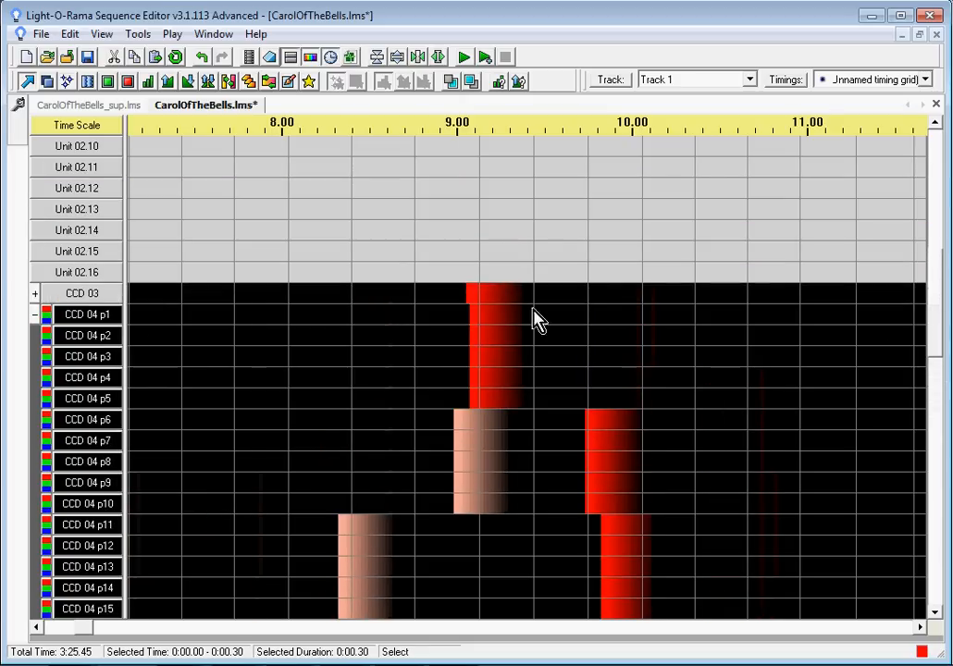
click(36, 316)
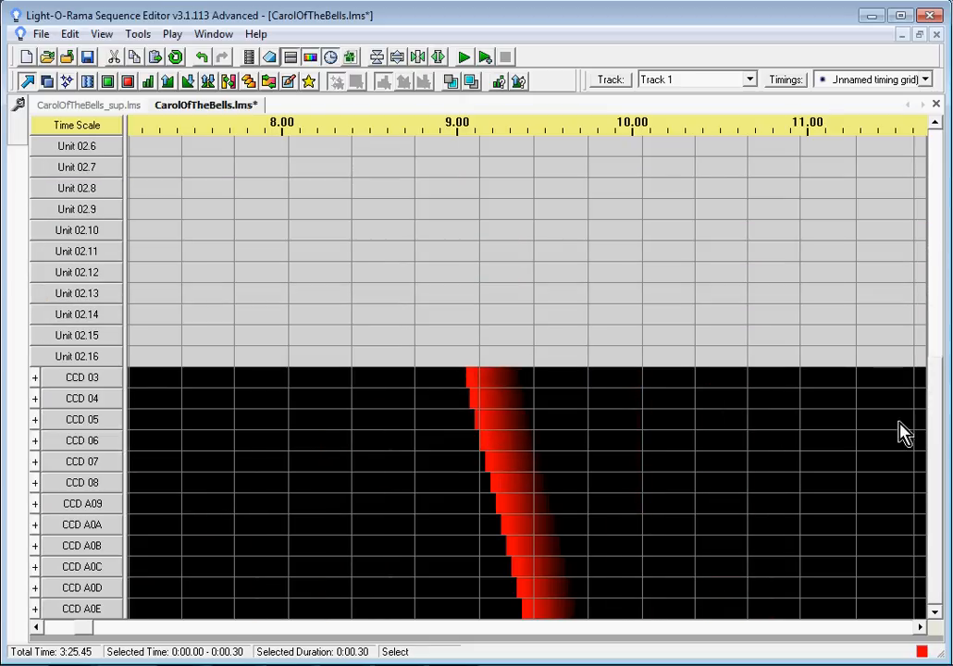
drag(937, 479, 948, 509)
mouse_move(930, 471)
mouse_down()
mouse_move(929, 249)
mouse_move(933, 466)
mouse_up()
drag(74, 630, 45, 625)
drag(936, 537, 939, 424)
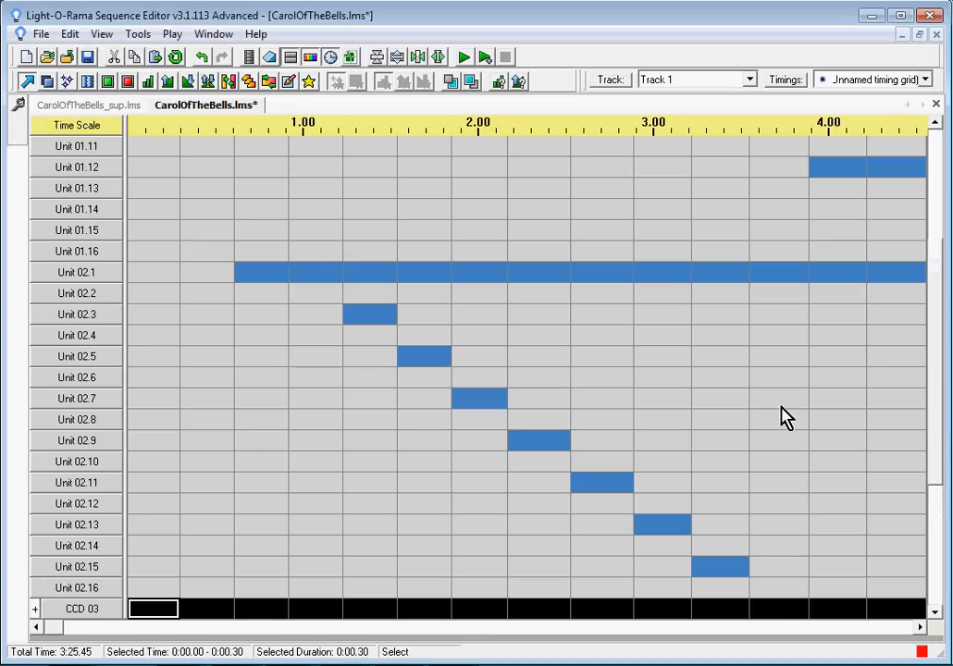